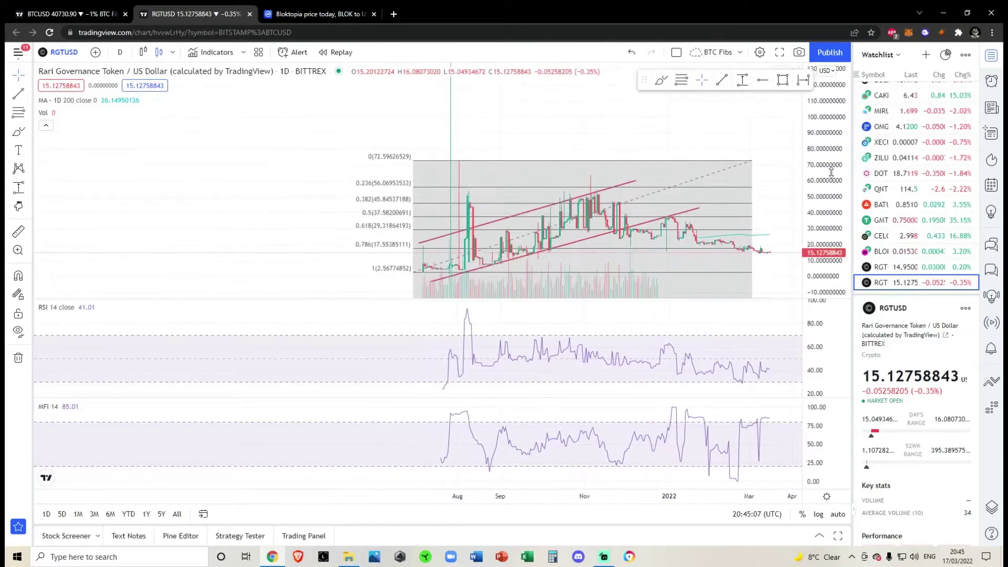
Step: Examine the RGTUSD daily chart's late-July 2021 price spike and how the Fib retracement and trend channel fit the candles
drag(829, 171, 829, 187)
drag(715, 129, 687, 353)
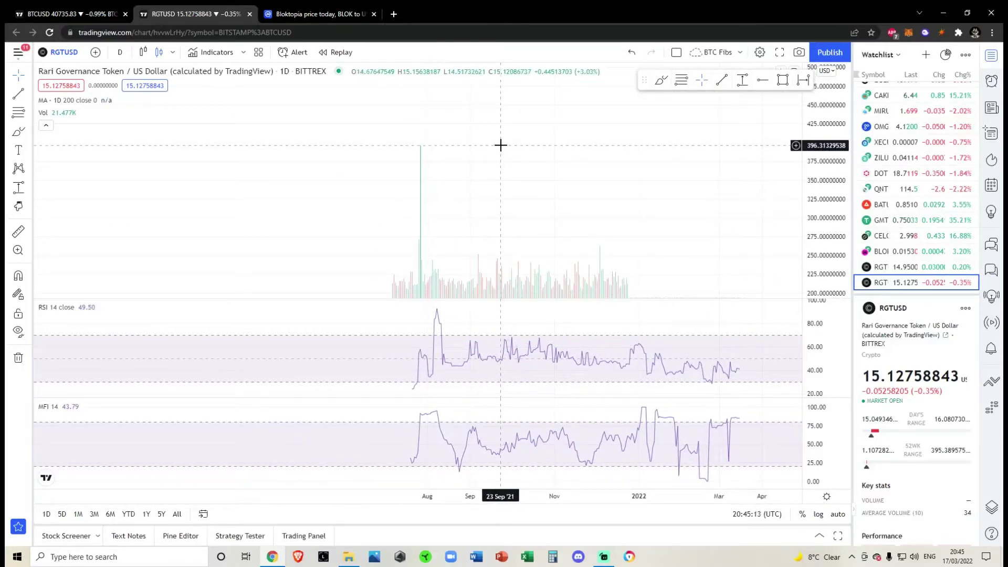
drag(507, 172, 619, 27)
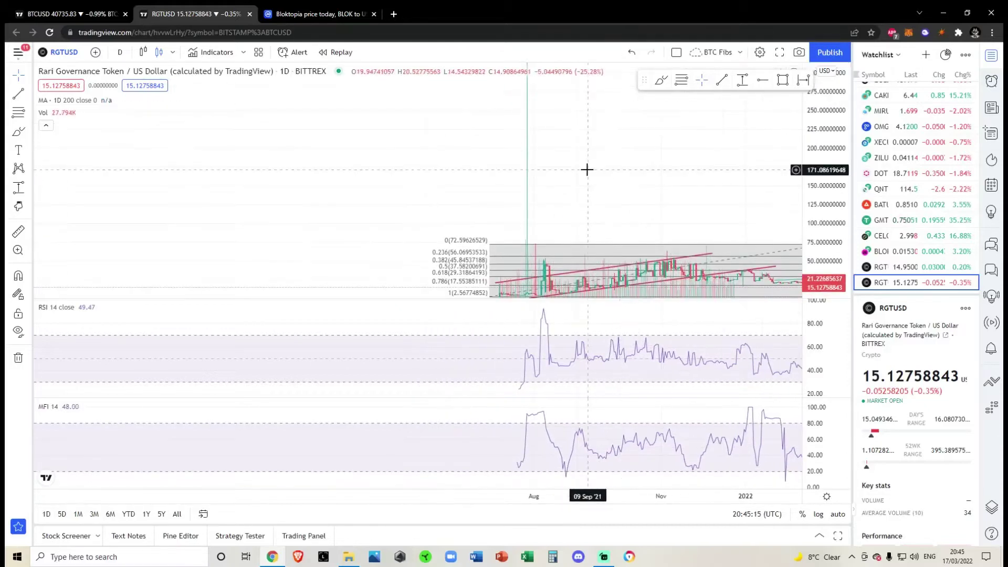
drag(557, 294, 539, 210)
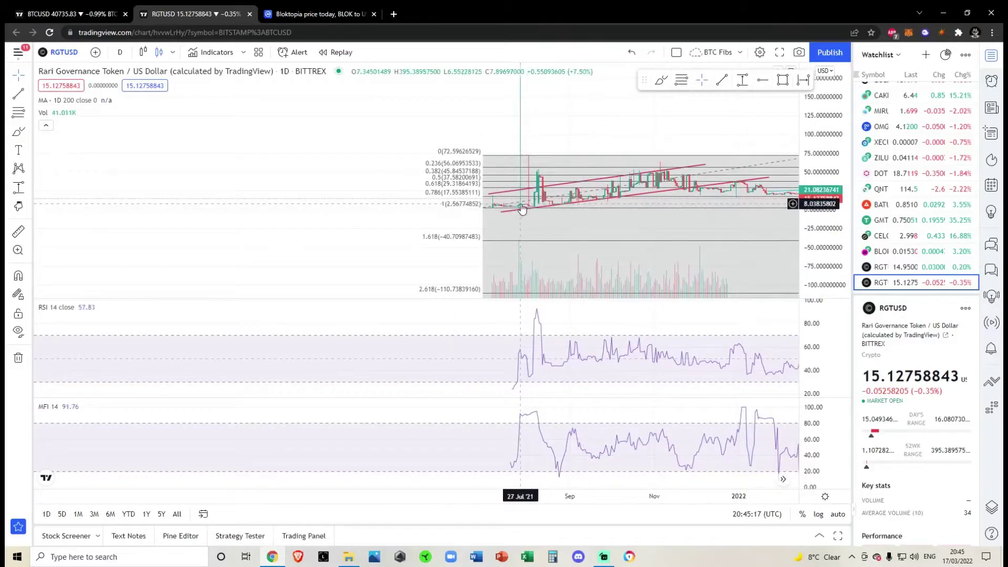
drag(591, 117, 568, 240)
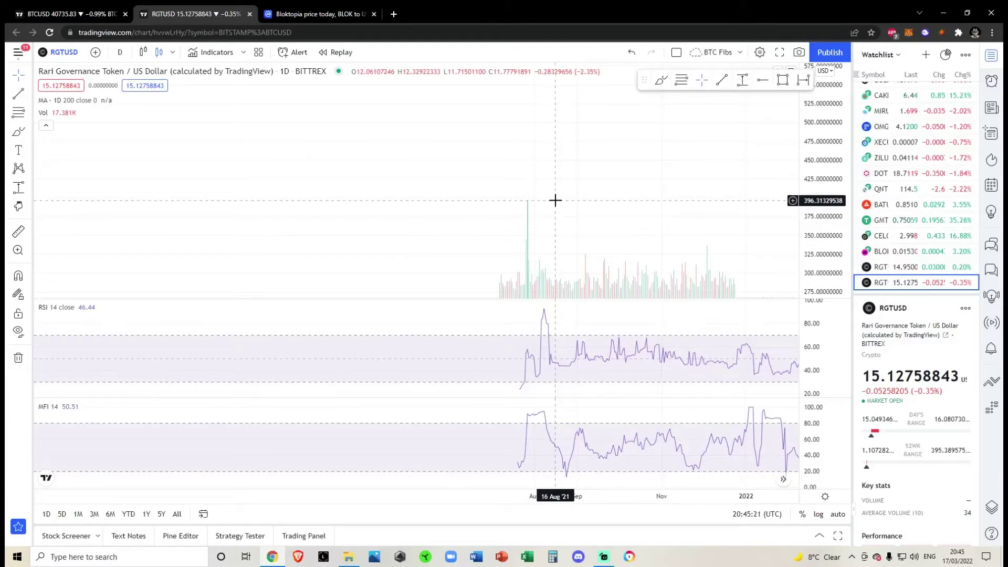
drag(592, 241, 624, 82)
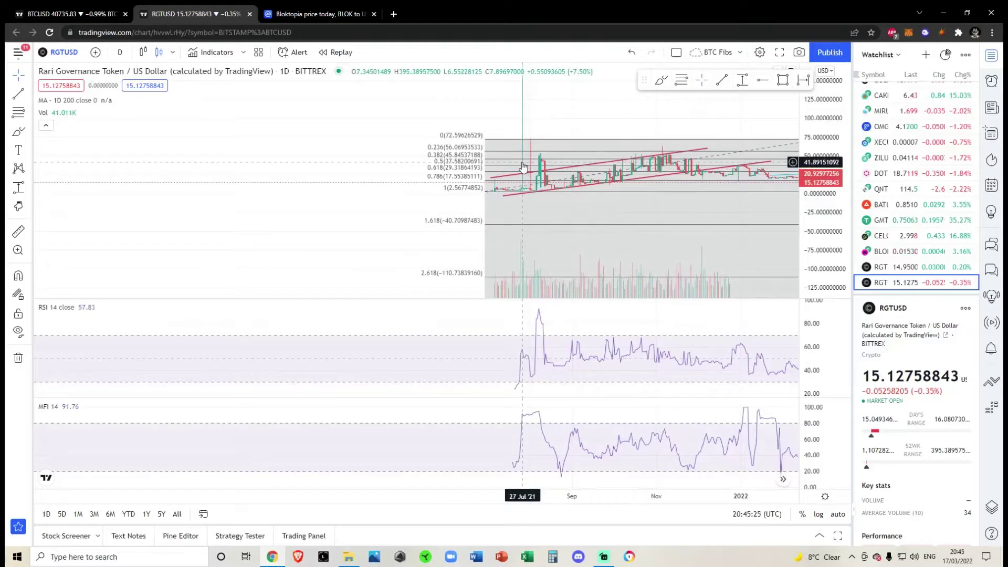
scroll(826, 203, up, 5)
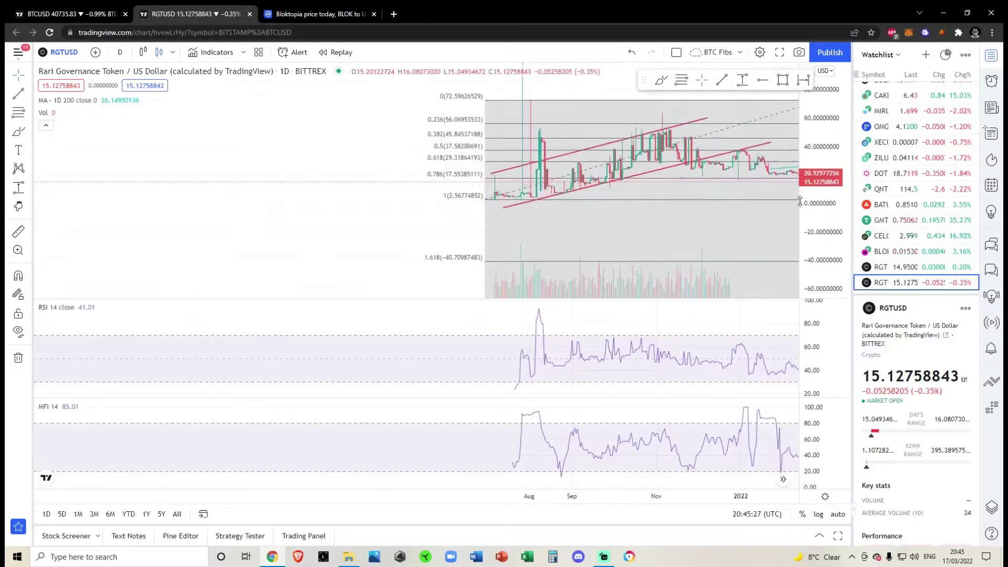
scroll(380, 179, up, 4)
drag(455, 90, 476, 154)
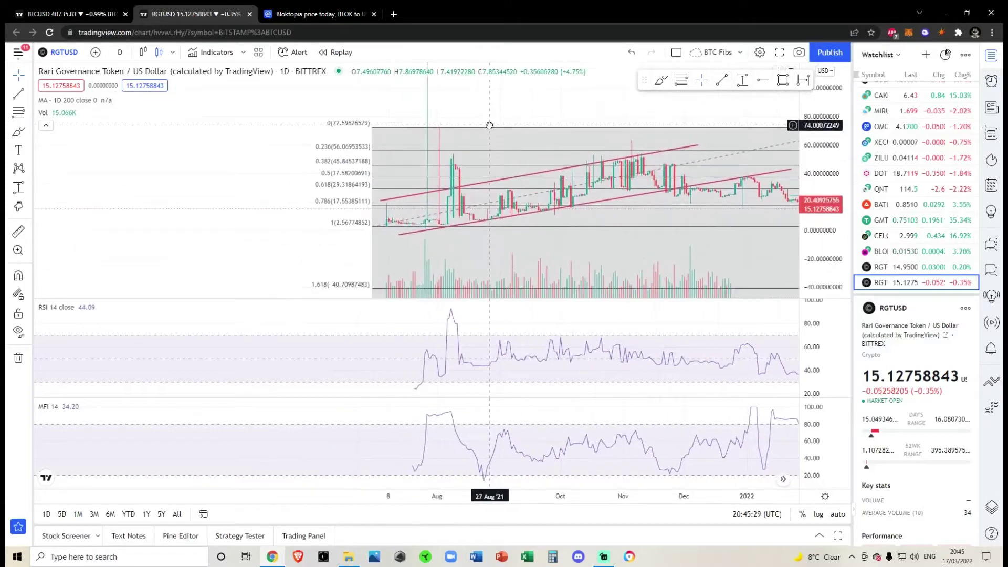
drag(552, 99, 406, 91)
Step: Switch to CoinMarketCap, search for "rgt" and open the Rari Governance Token page
click(325, 12)
click(192, 13)
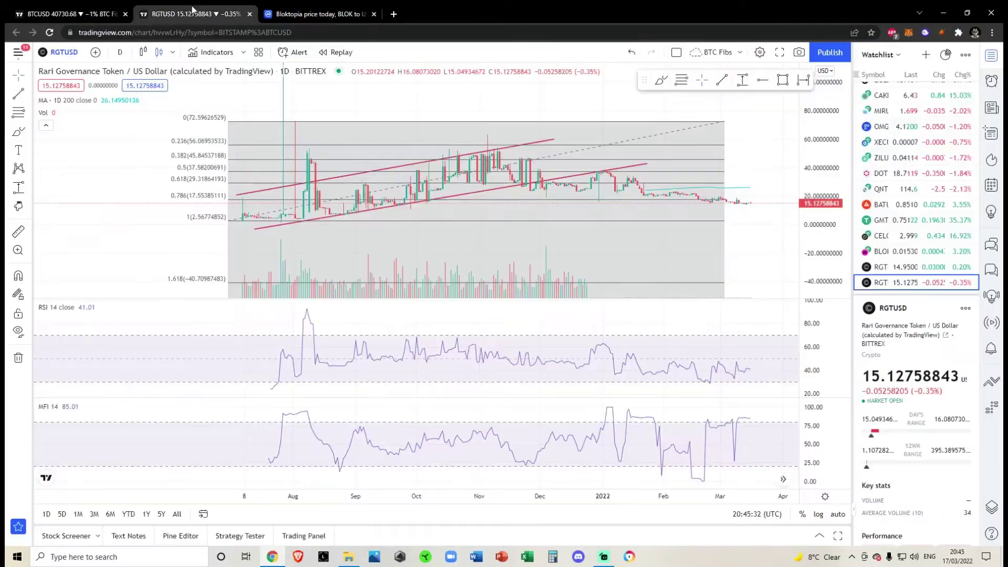
click(288, 9)
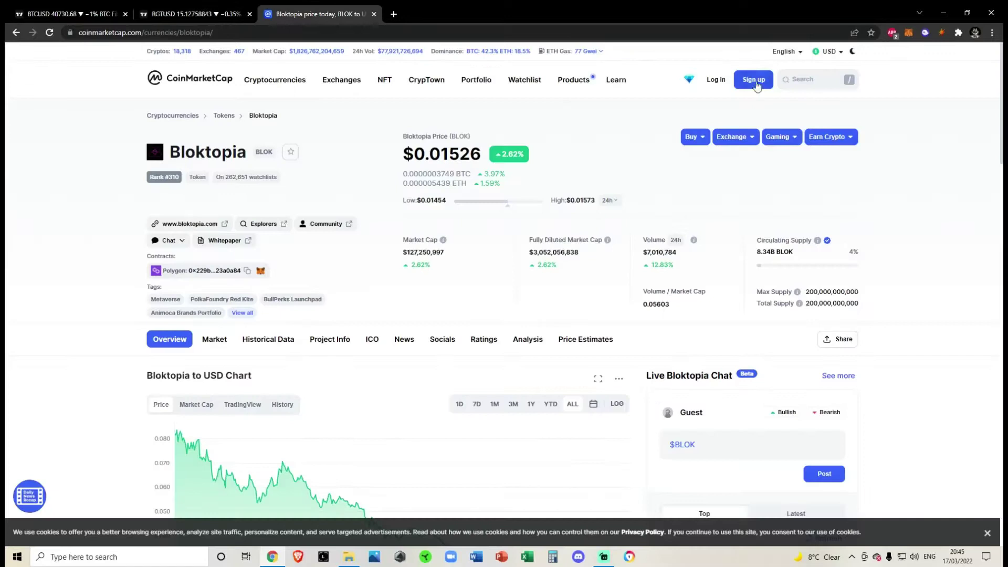
click(806, 80)
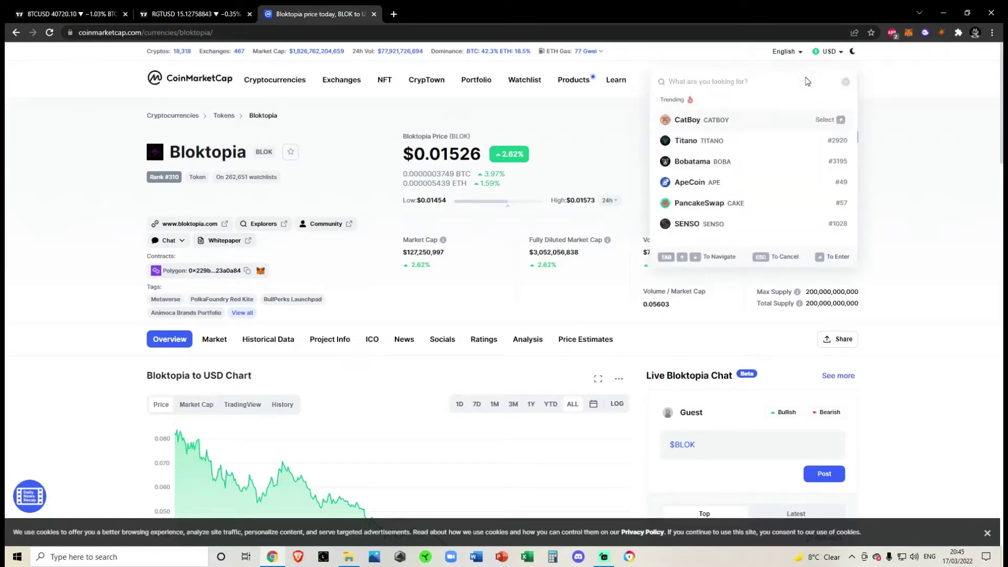
text(rgt)
click(760, 124)
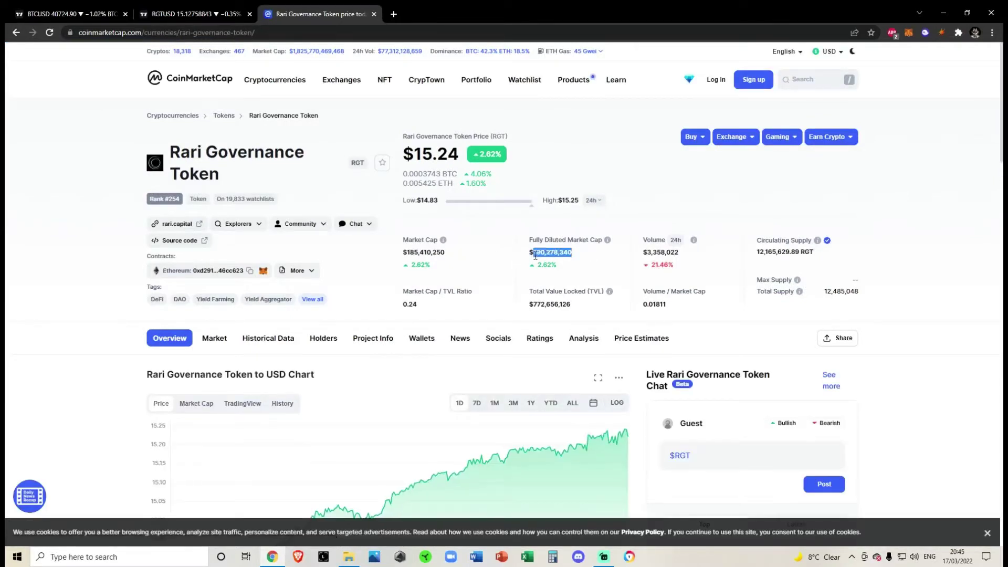
Step: Review the Rari Governance Token's fully diluted market cap, max supply and total value locked figures
click(581, 256)
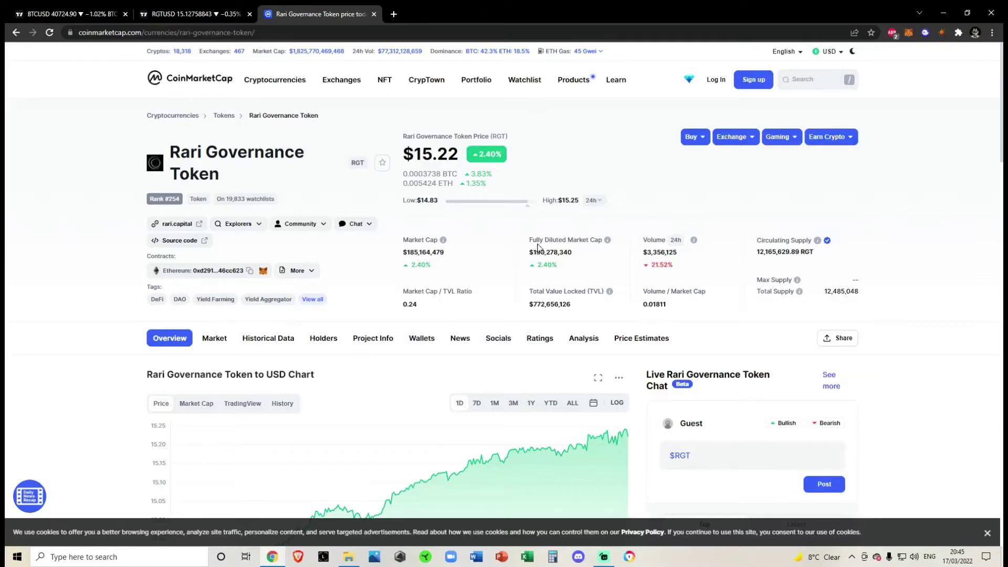
mouse_move(798, 280)
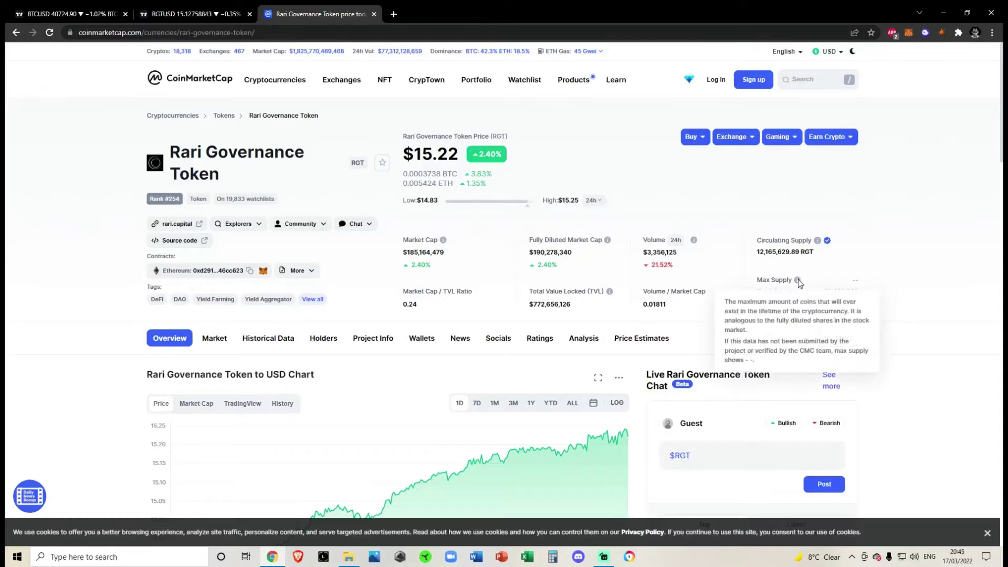
scroll(637, 227, down, 3)
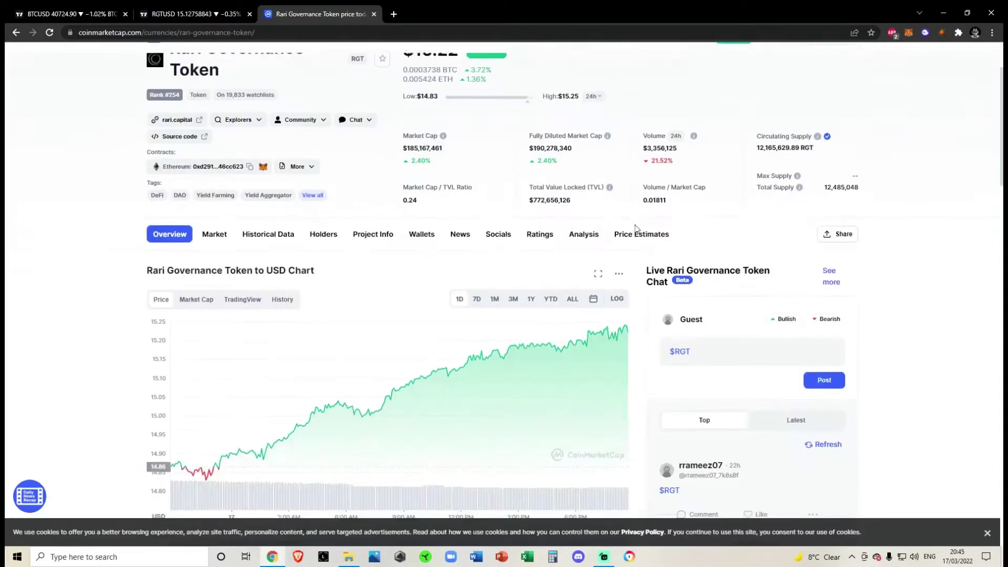
scroll(571, 281, up, 3)
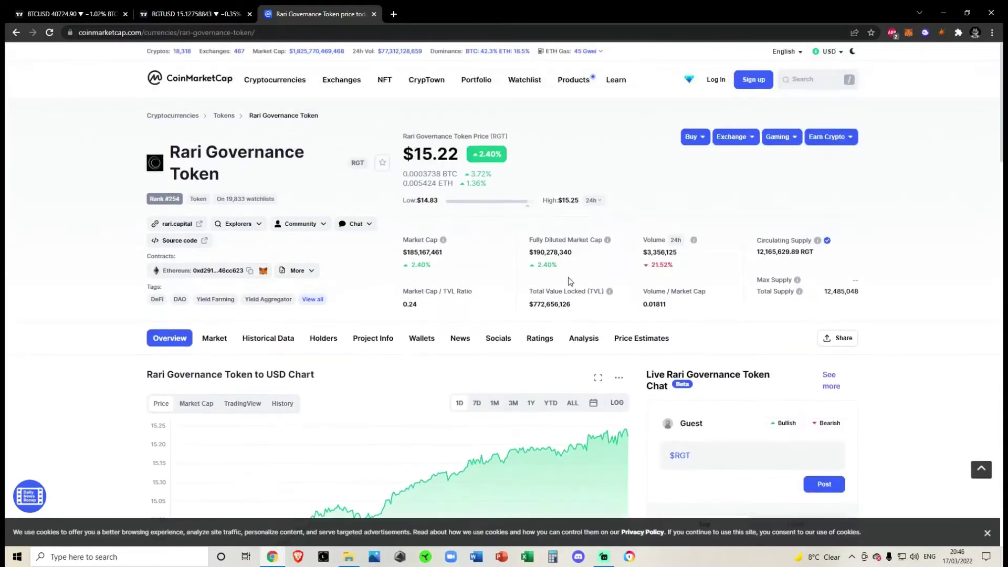
Step: Return to the RGTUSD chart and raise the Fib retracement's upper anchor to about 73.27, checking it against the early-August 2021 wick
click(173, 12)
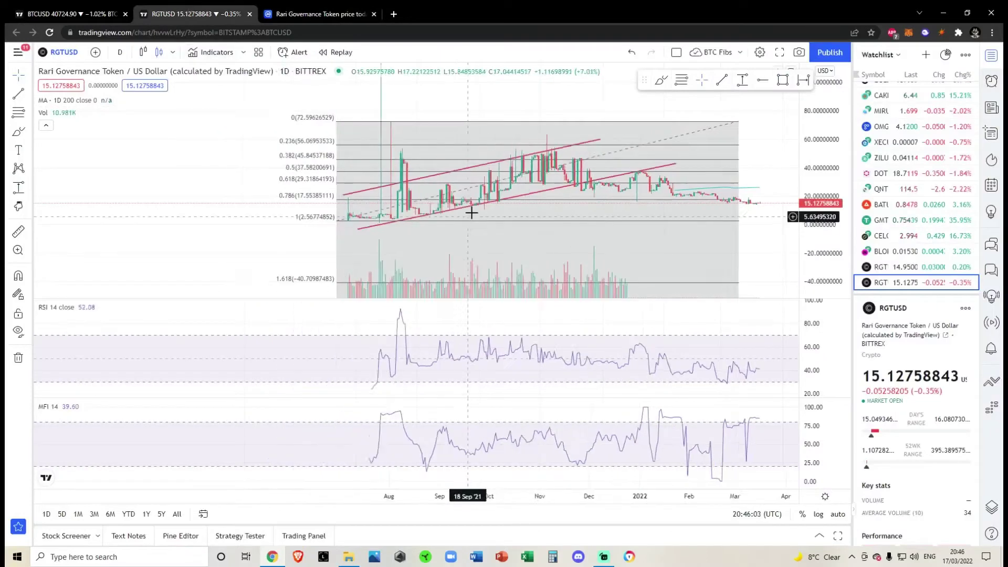
mouse_move(540, 106)
mouse_down()
mouse_move(543, 121)
mouse_move(529, 119)
mouse_up()
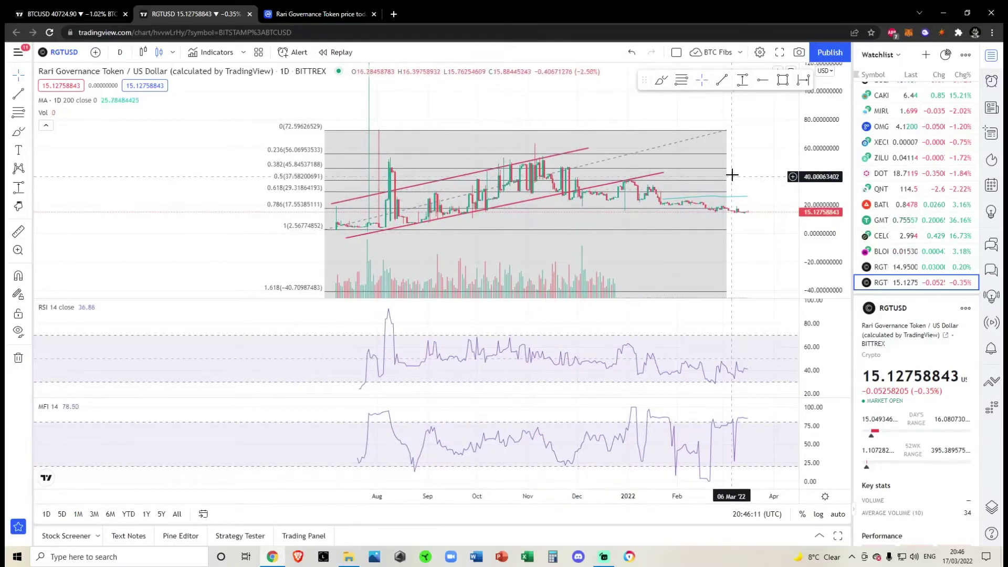
mouse_move(731, 173)
mouse_down()
mouse_move(715, 159)
mouse_move(733, 174)
mouse_up()
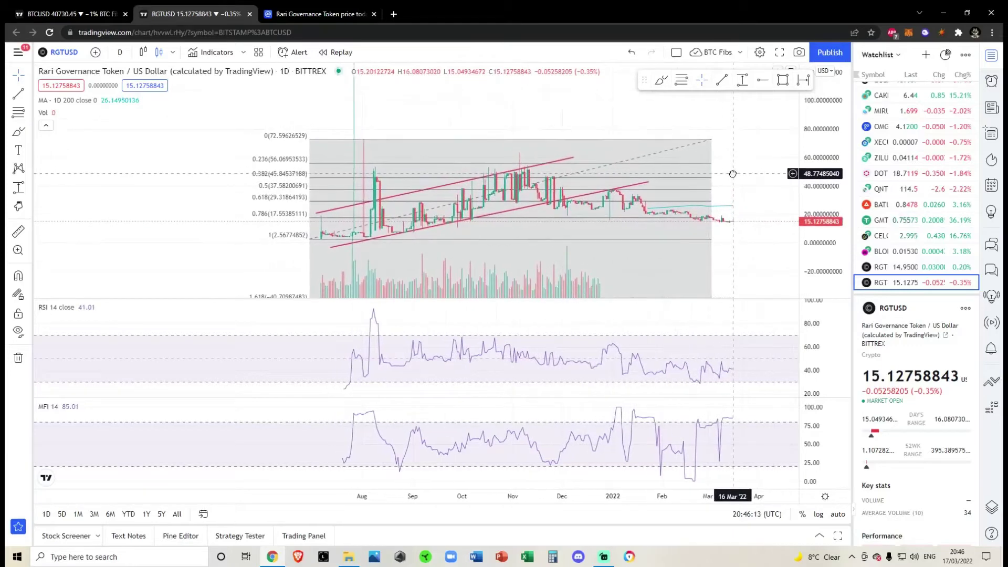
drag(711, 140, 715, 138)
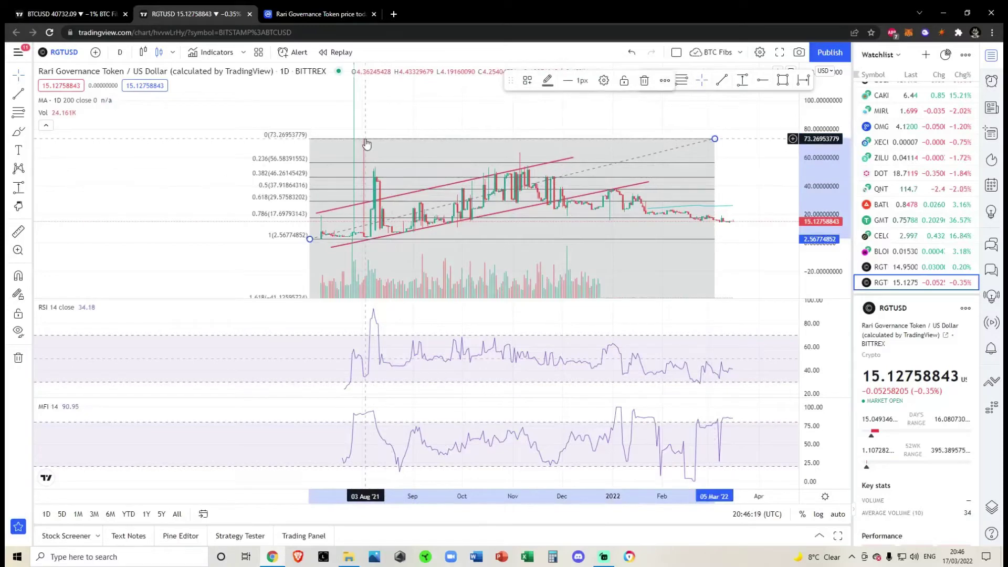
drag(822, 157, 822, 284)
drag(638, 128, 674, 214)
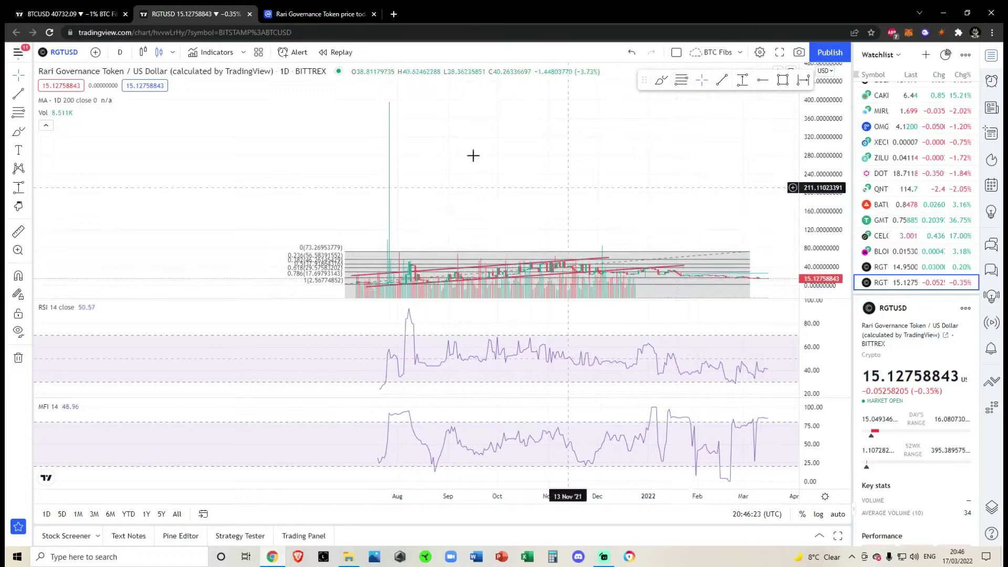
drag(557, 180, 502, 70)
scroll(828, 212, up, 8)
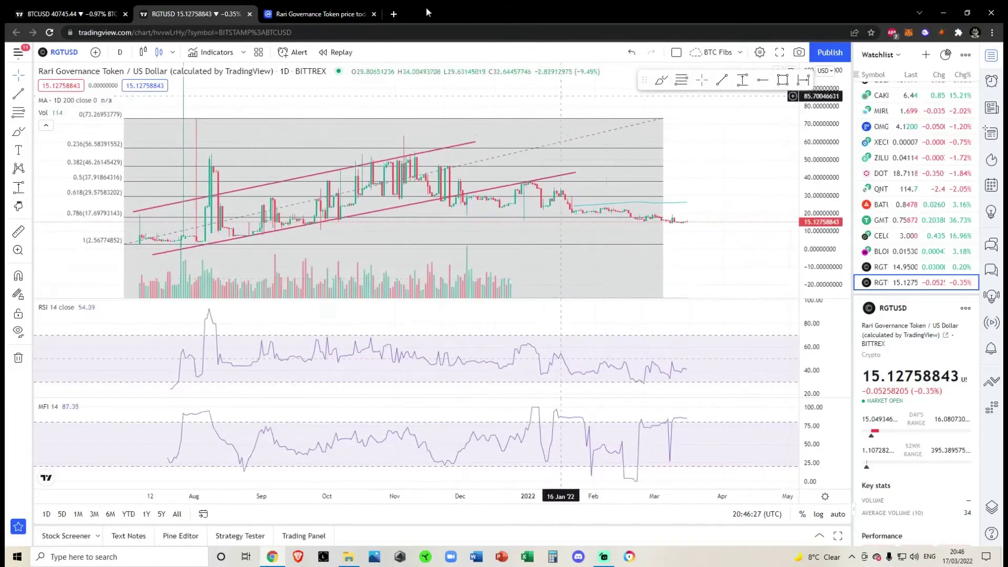
Step: On CoinMarketCap, show the Rari Governance Token's price chart for its entire history
click(328, 12)
scroll(420, 263, down, 3)
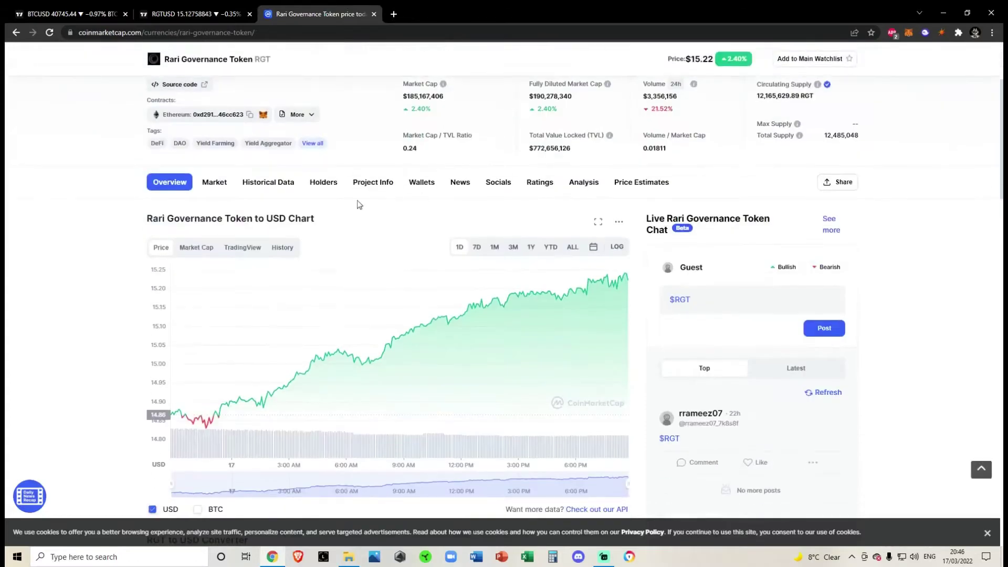
click(577, 250)
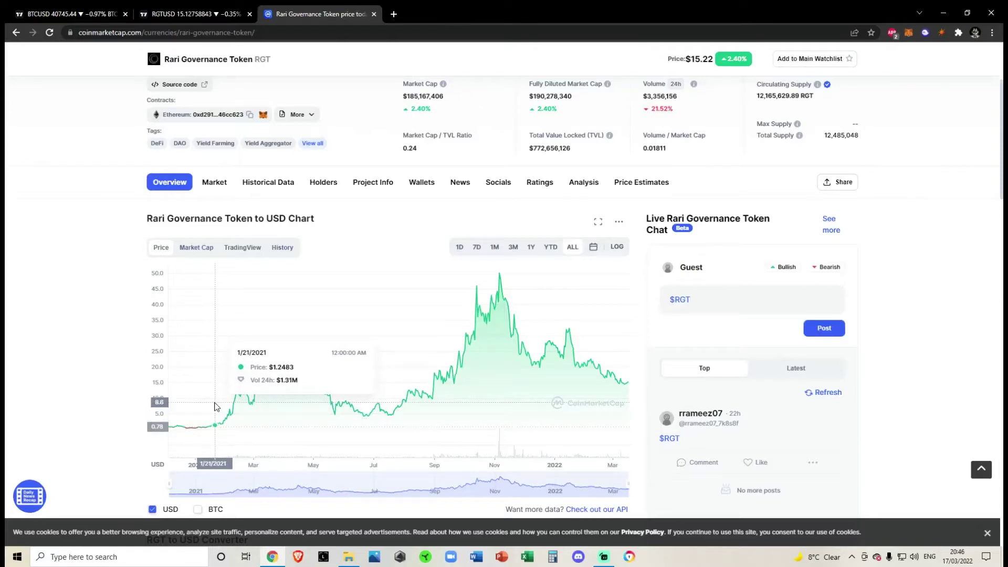
Step: On the RGTUSD chart, lower the Fib retracement's bottom anchor to about 1.24, using CoinMarketCap's January 2021 price as the reference
key(ctrl+Tab)
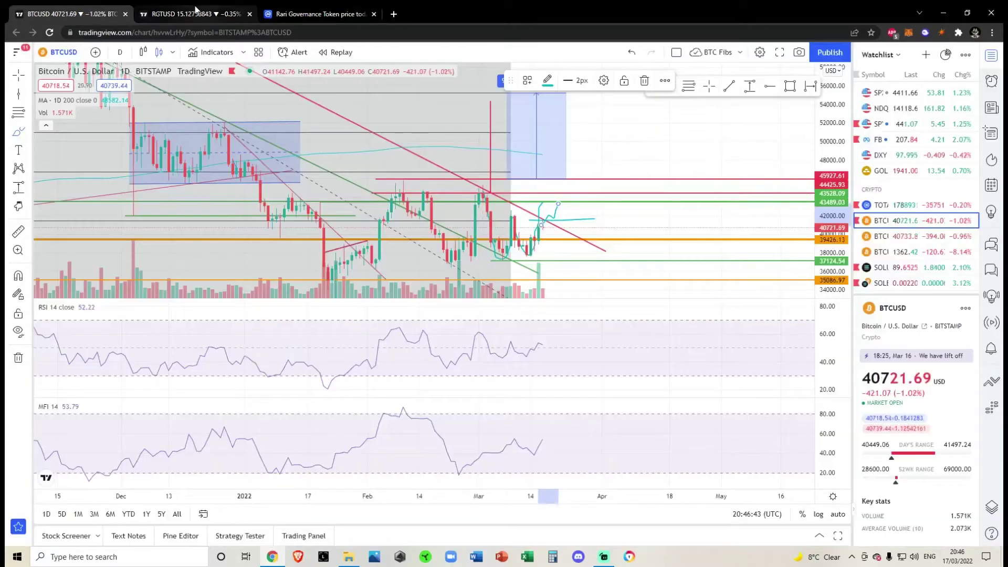
key(ctrl+Tab)
scroll(325, 239, down, 2)
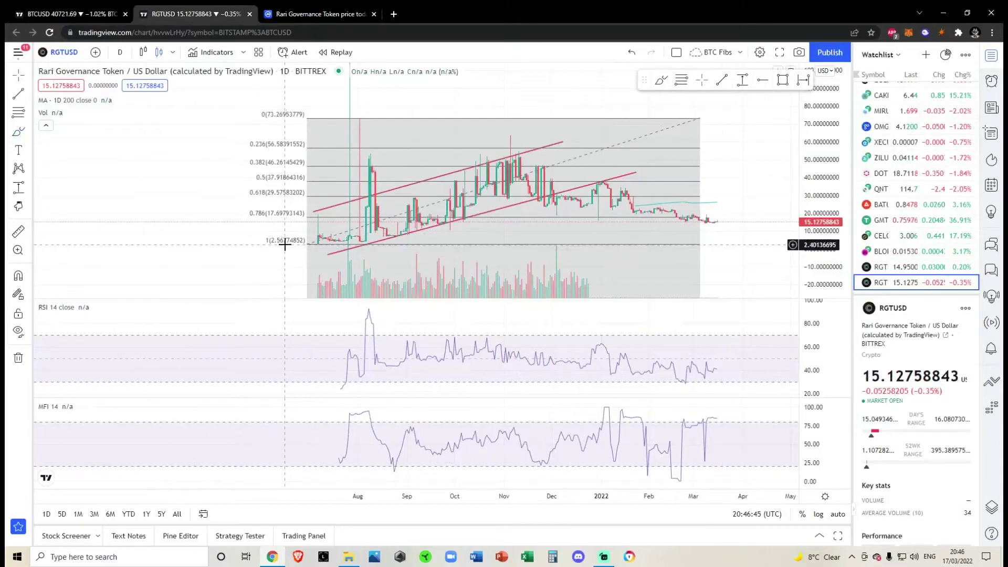
scroll(525, 252, up, 5)
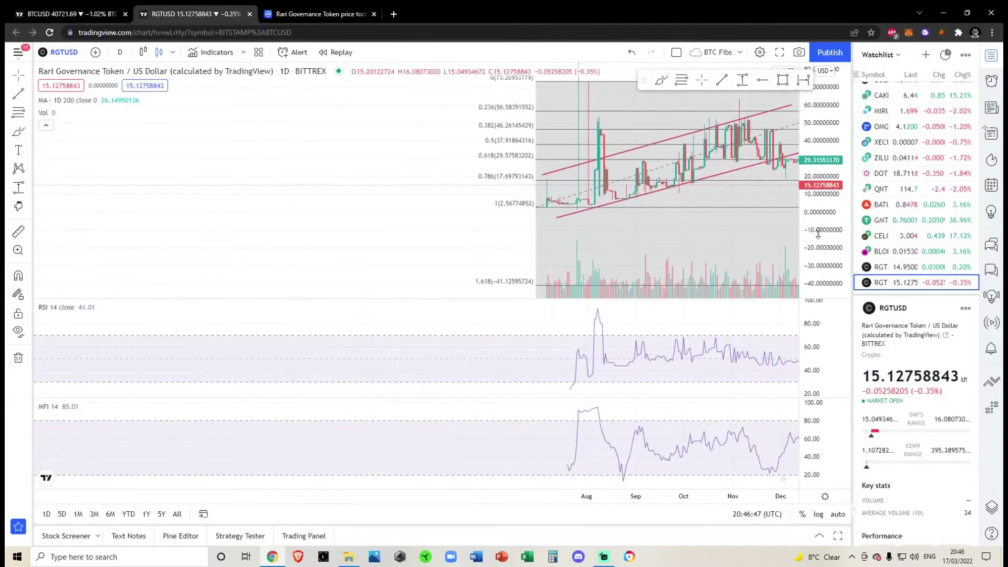
drag(525, 252, 415, 106)
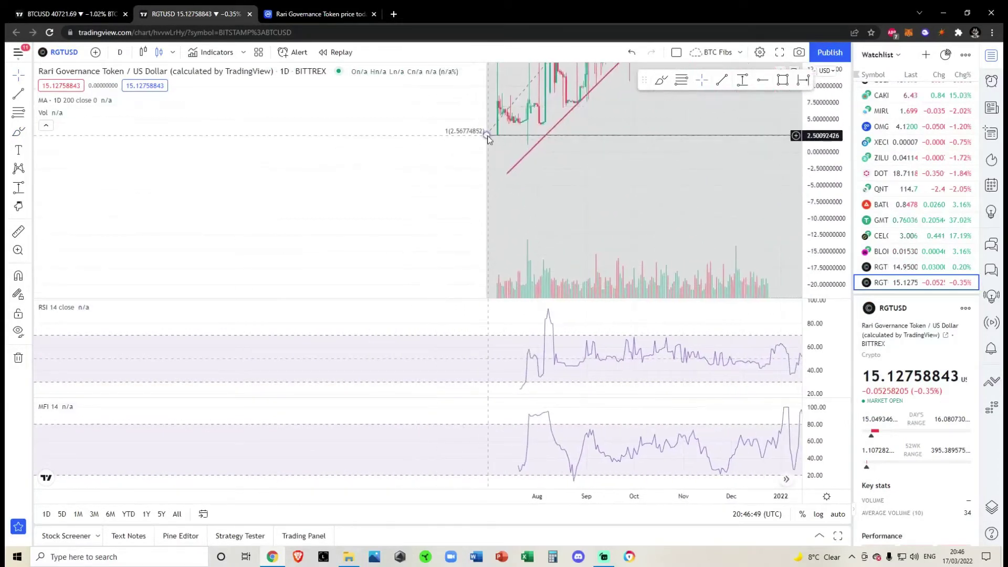
drag(487, 135, 478, 142)
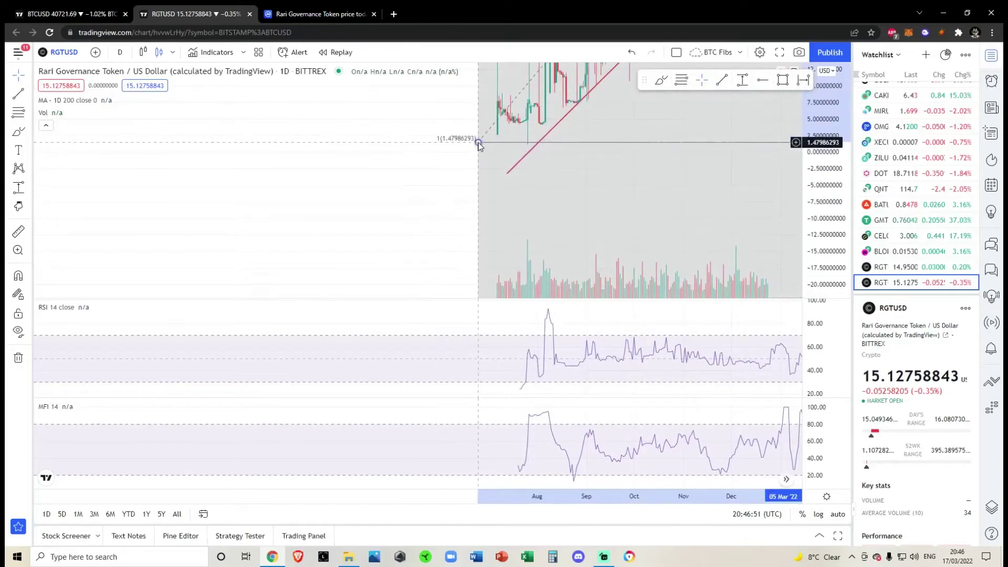
click(310, 14)
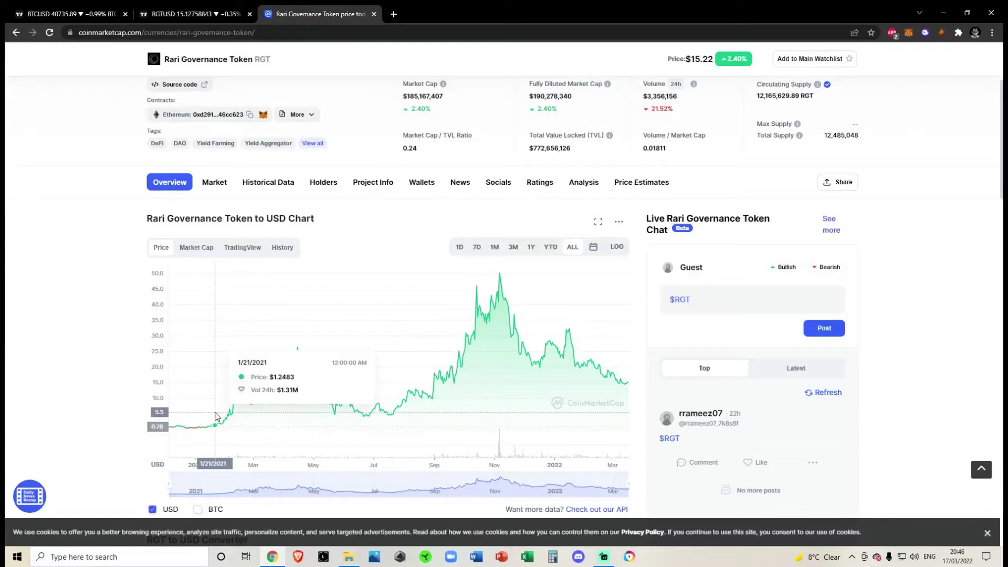
click(194, 14)
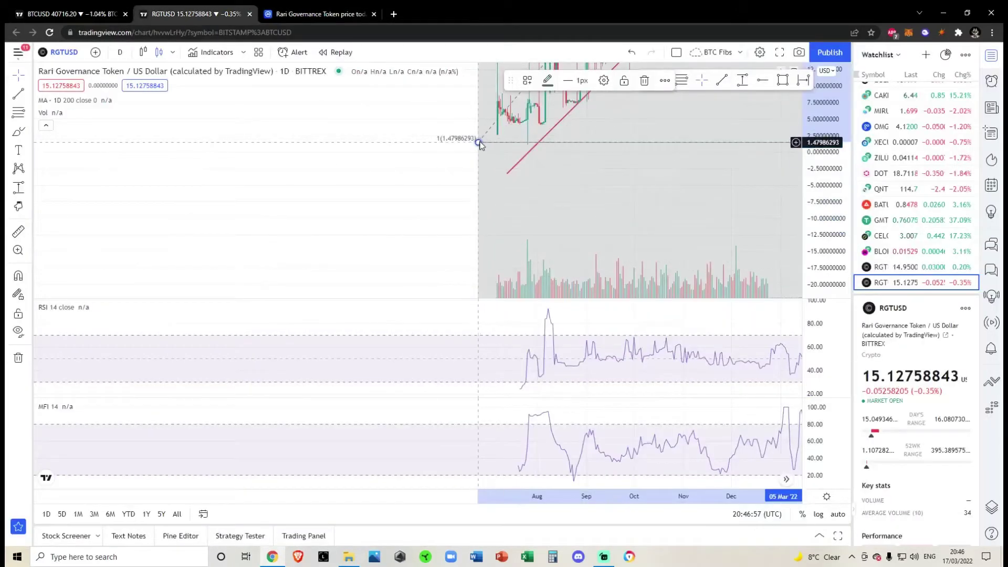
drag(479, 142, 480, 144)
Step: Place a horizontal ray at about 16.73 along the Fib retracement's 0.786 level, extending past the latest candles
drag(596, 153, 320, 271)
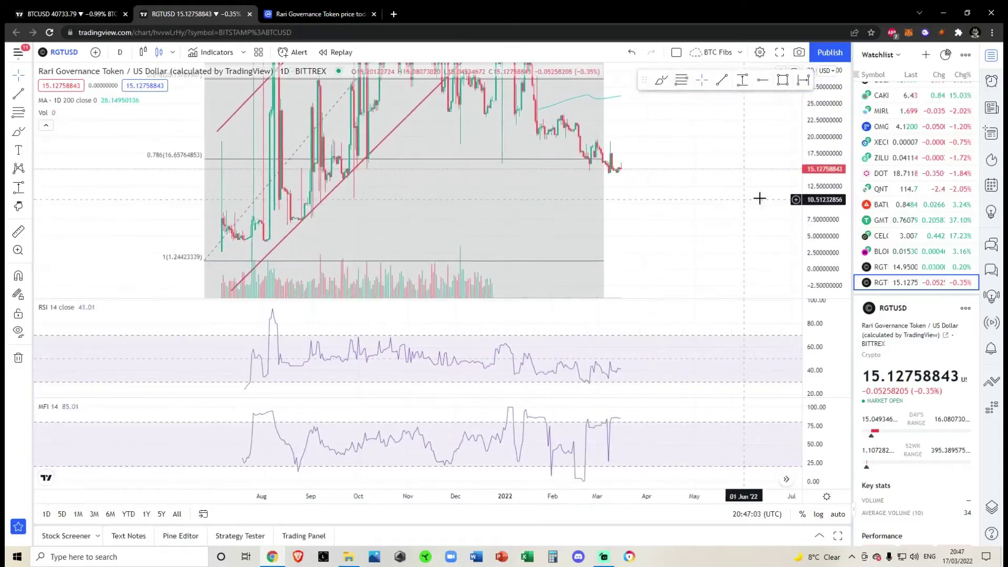
drag(827, 153, 827, 198)
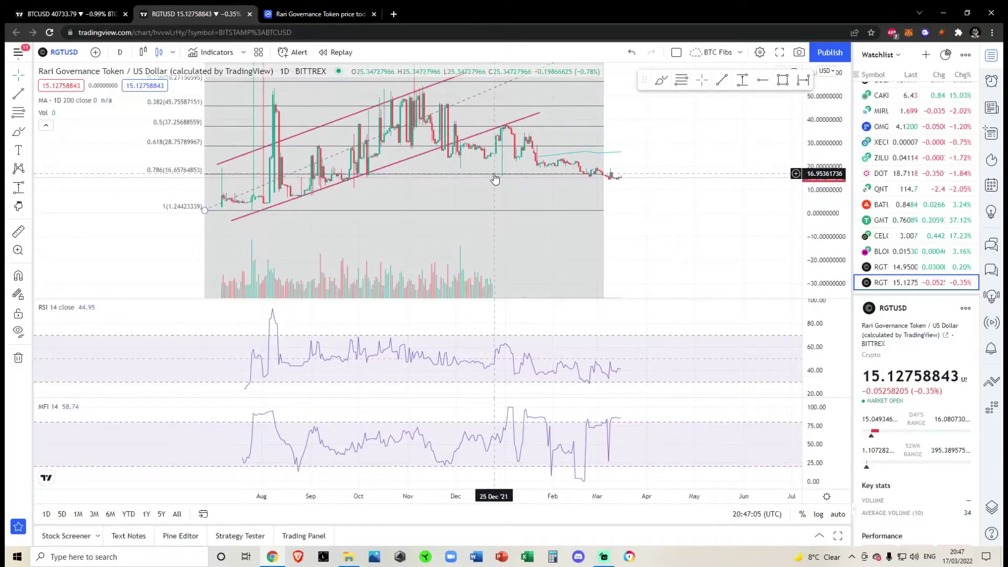
click(763, 81)
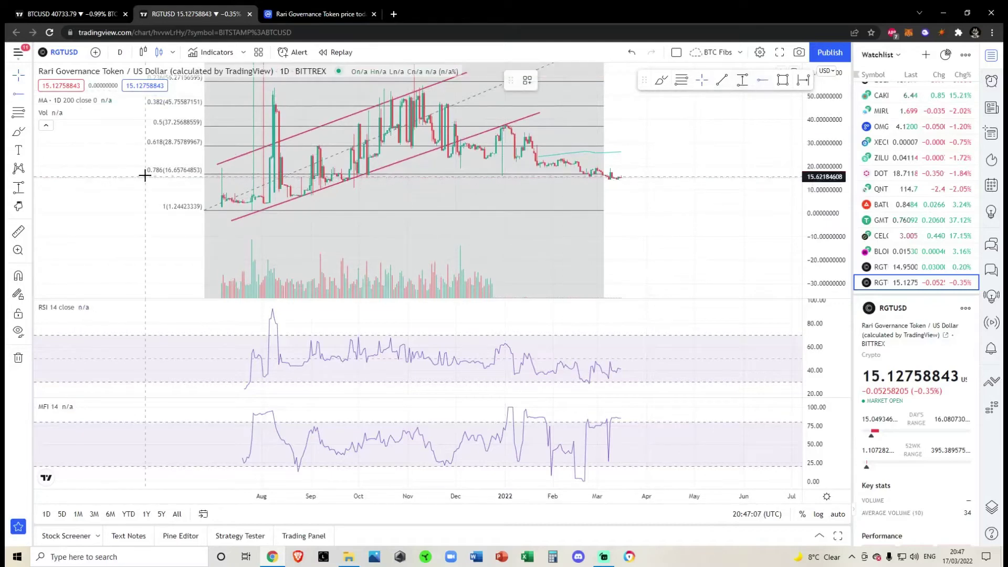
click(146, 173)
scroll(508, 192, up, 3)
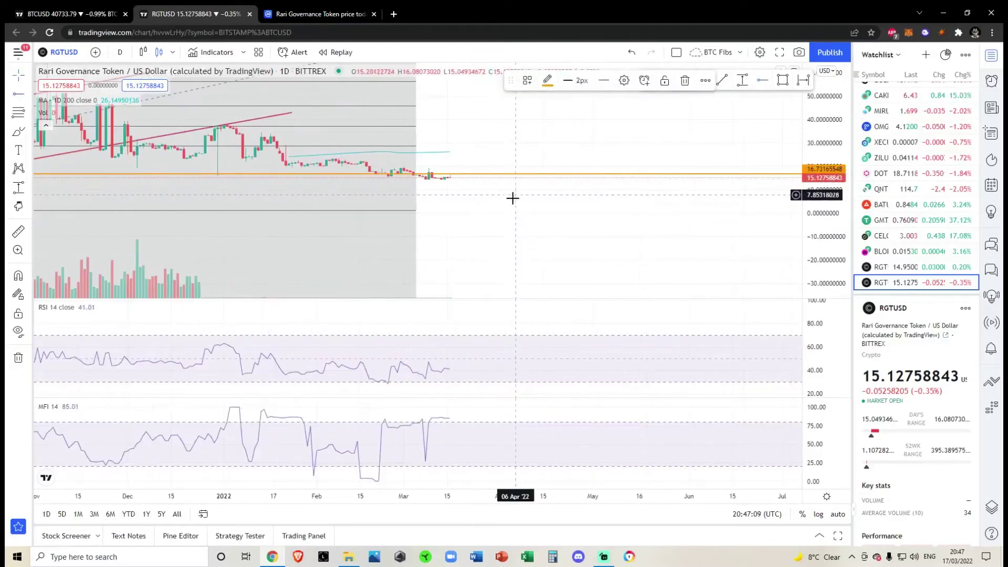
scroll(835, 232, up, 10)
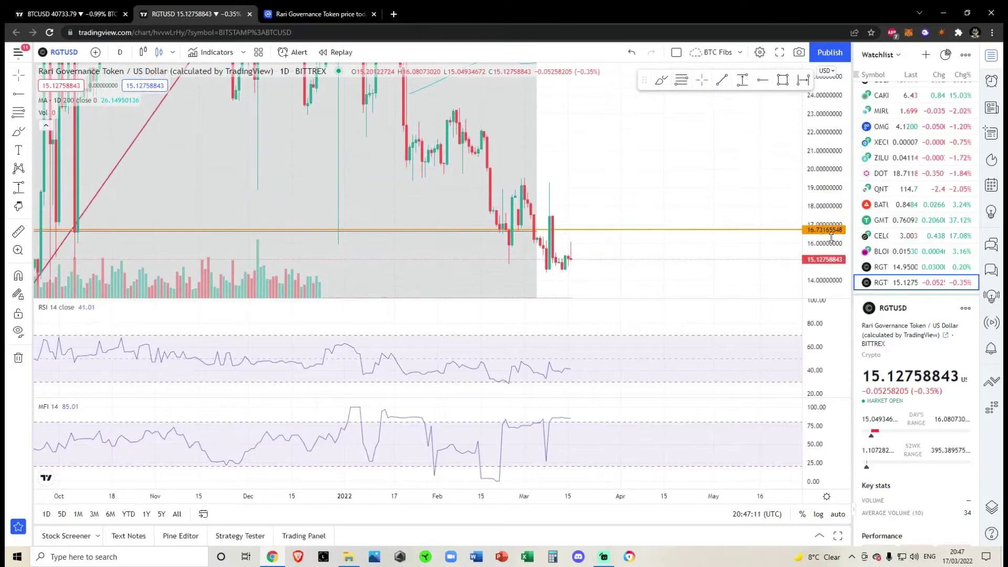
Step: Examine RGTUSD's recent candles around the horizontal ray on the 0.786 level, both close up and against the full price history
drag(685, 209, 682, 138)
drag(603, 161, 591, 140)
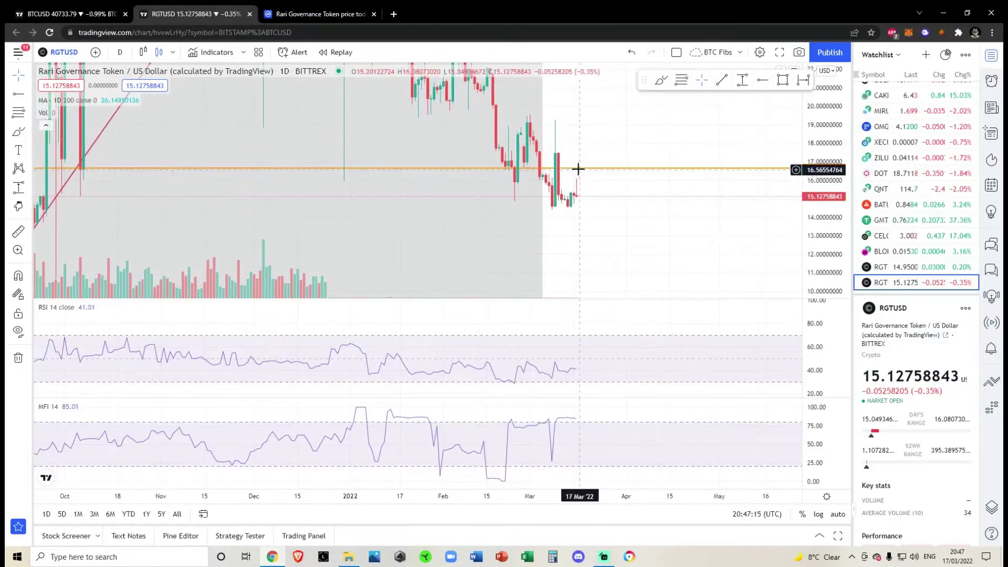
scroll(698, 212, down, 6)
scroll(817, 188, down, 5)
scroll(817, 194, down, 8)
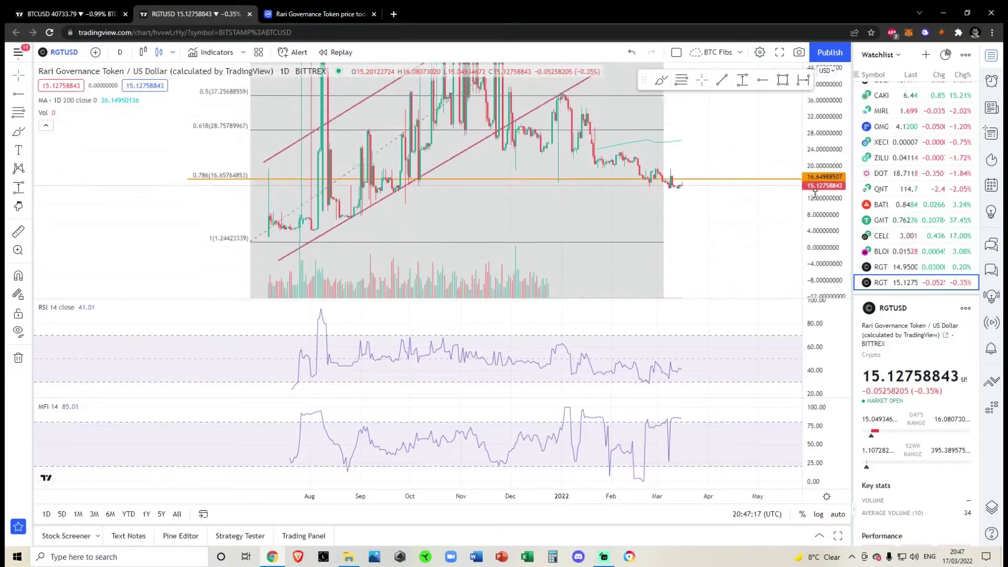
mouse_move(728, 140)
mouse_down()
mouse_move(739, 266)
mouse_move(729, 137)
mouse_up()
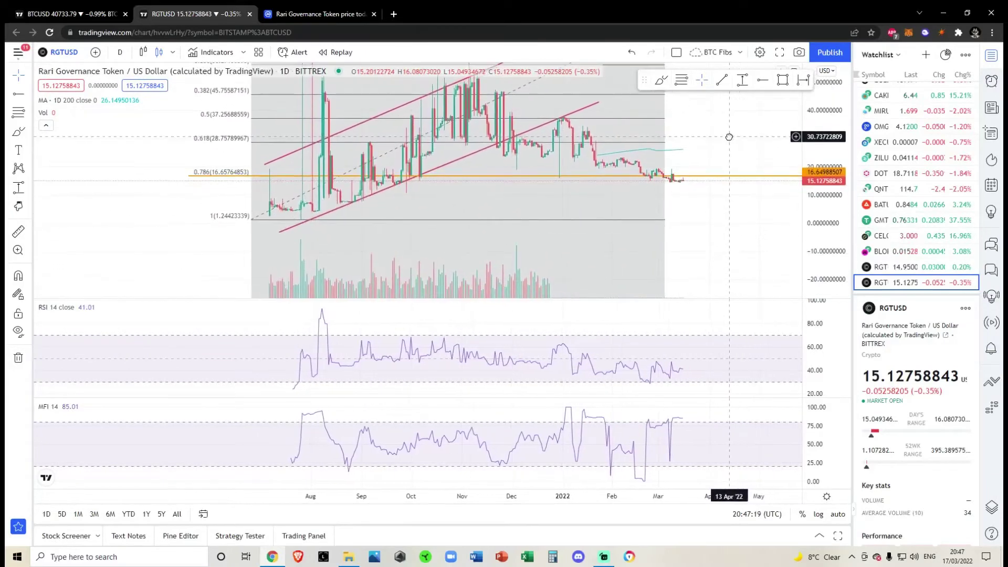
scroll(842, 216, up, 6)
scroll(783, 225, up, 5)
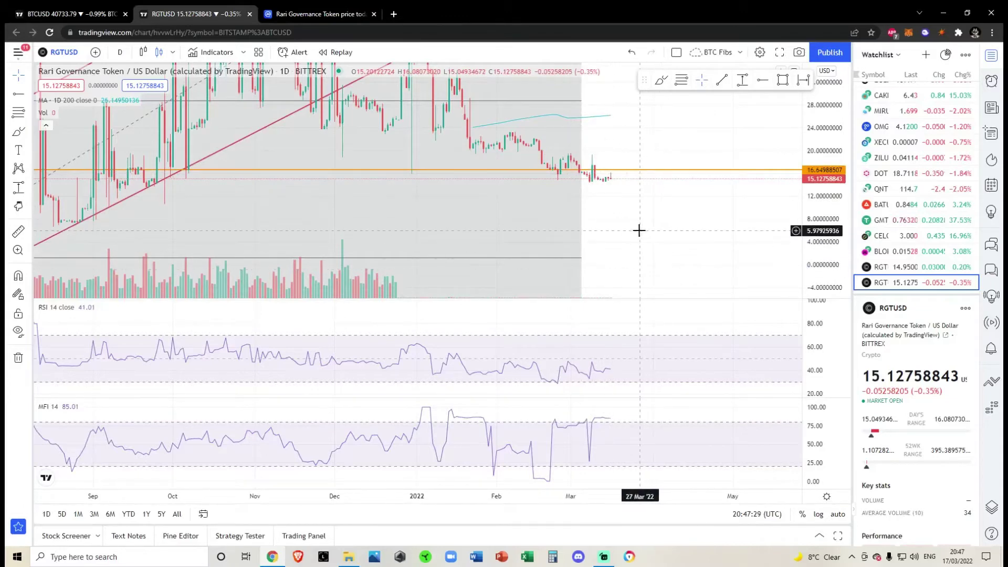
drag(620, 223, 615, 228)
scroll(821, 233, up, 8)
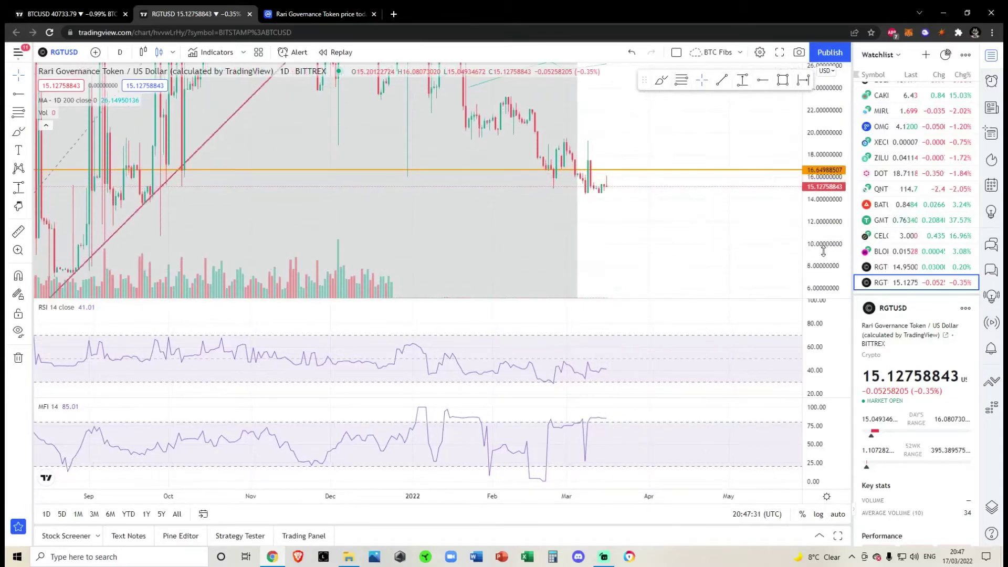
scroll(714, 243, up, 3)
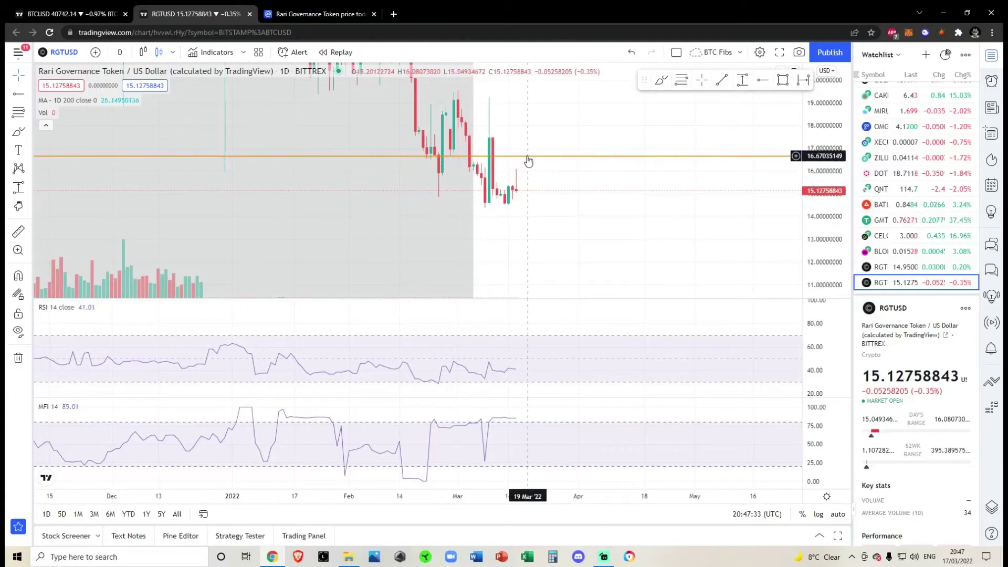
scroll(530, 162, down, 9)
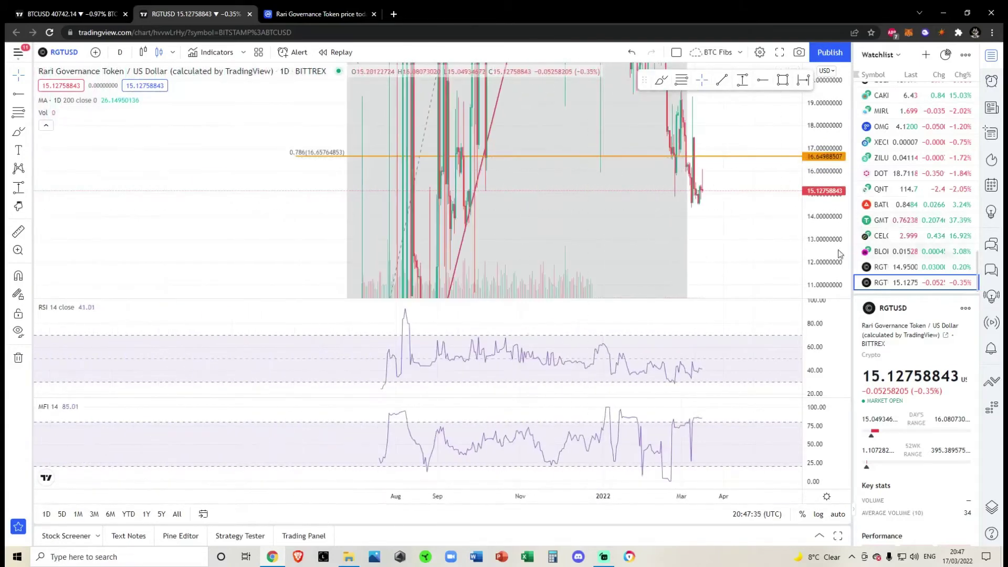
scroll(837, 252, down, 8)
scroll(836, 251, up, 7)
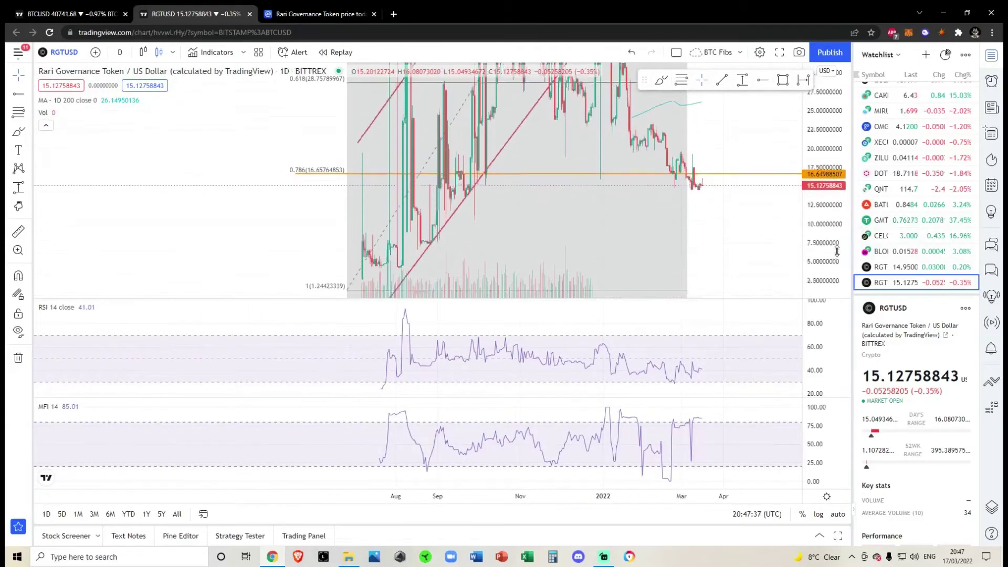
Step: Draw a second Fib retracement from about 14.92 on 18 Feb 2022 up to about 19.59 on 21 Apr 2022
scroll(700, 261, up, 6)
drag(462, 201, 483, 216)
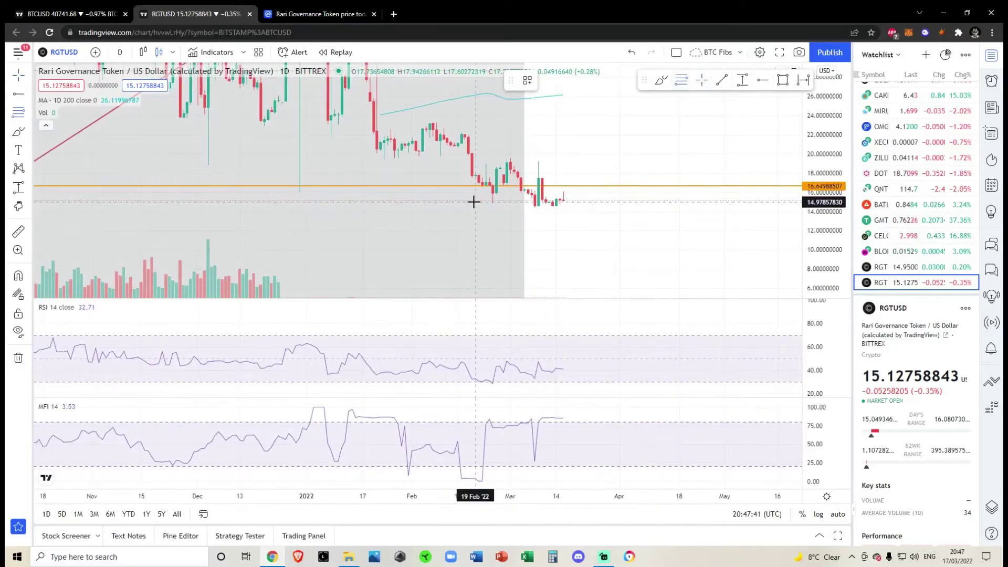
click(469, 202)
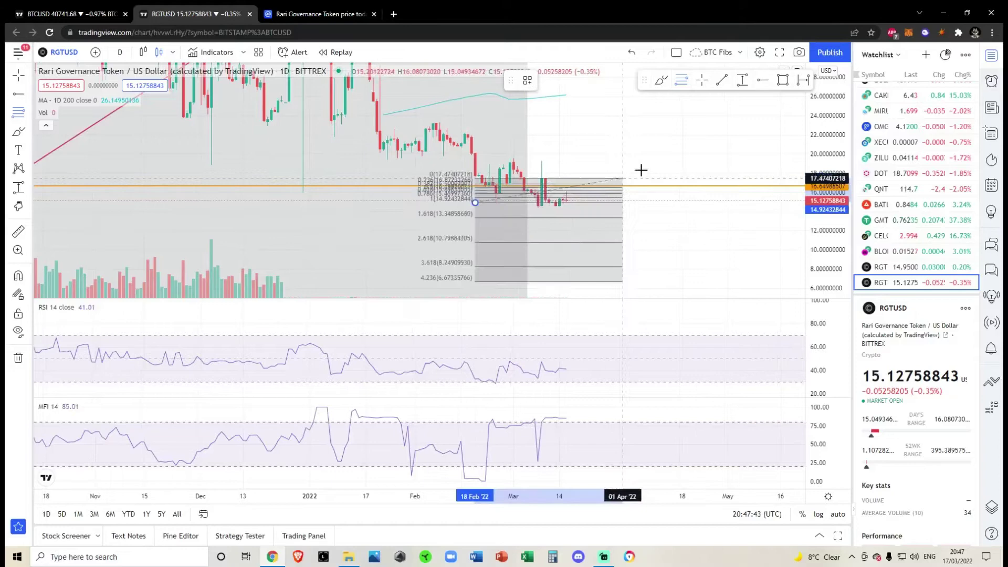
click(693, 157)
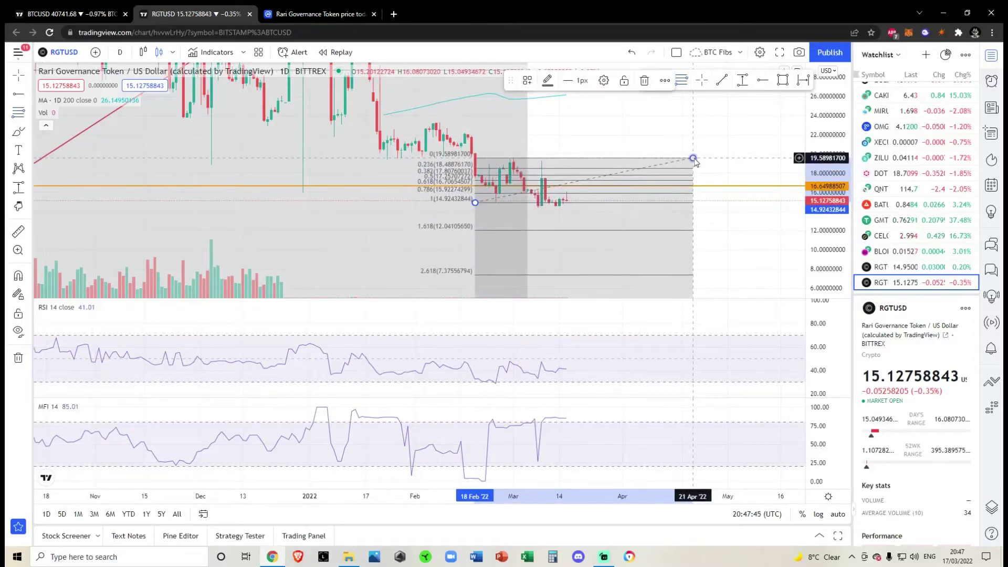
Step: Place a horizontal ray at about 12.01 from 23 Jan 2022, along the smaller Fib retracement's 1.618 level
drag(740, 236, 741, 229)
scroll(743, 231, down, 3)
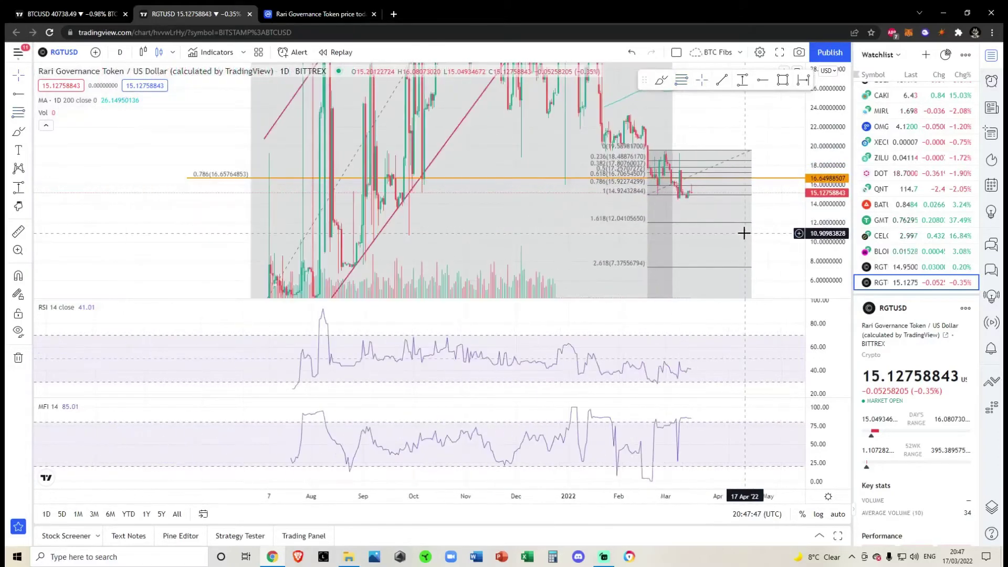
drag(819, 173, 795, 233)
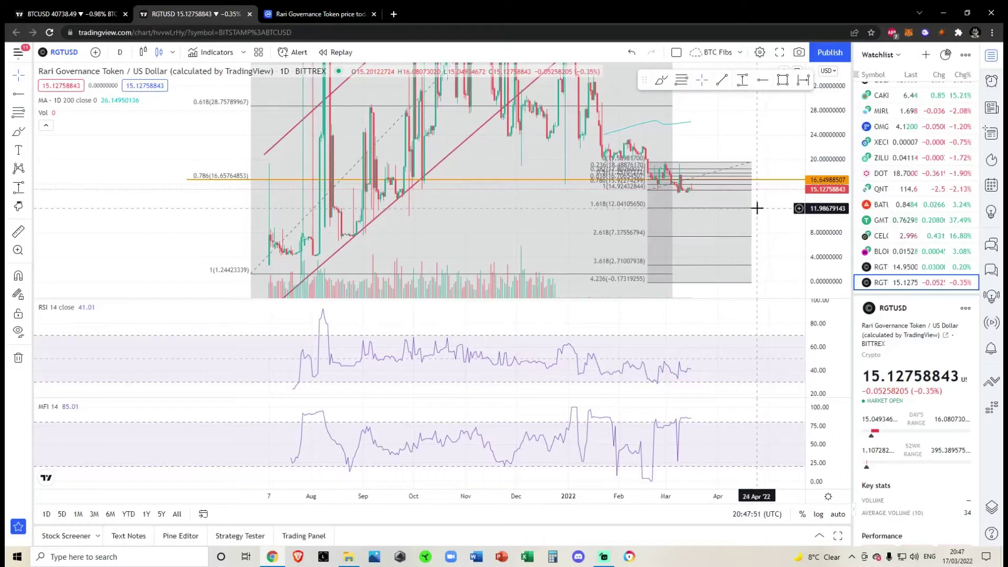
scroll(755, 207, down, 5)
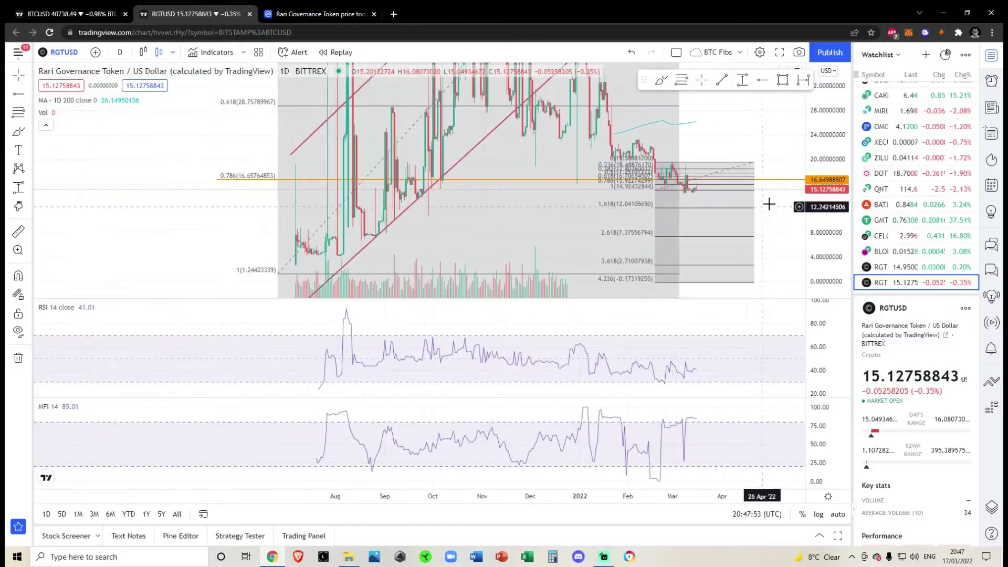
mouse_move(749, 156)
mouse_down()
mouse_move(650, 274)
mouse_move(668, 148)
mouse_up()
scroll(668, 148, up, 5)
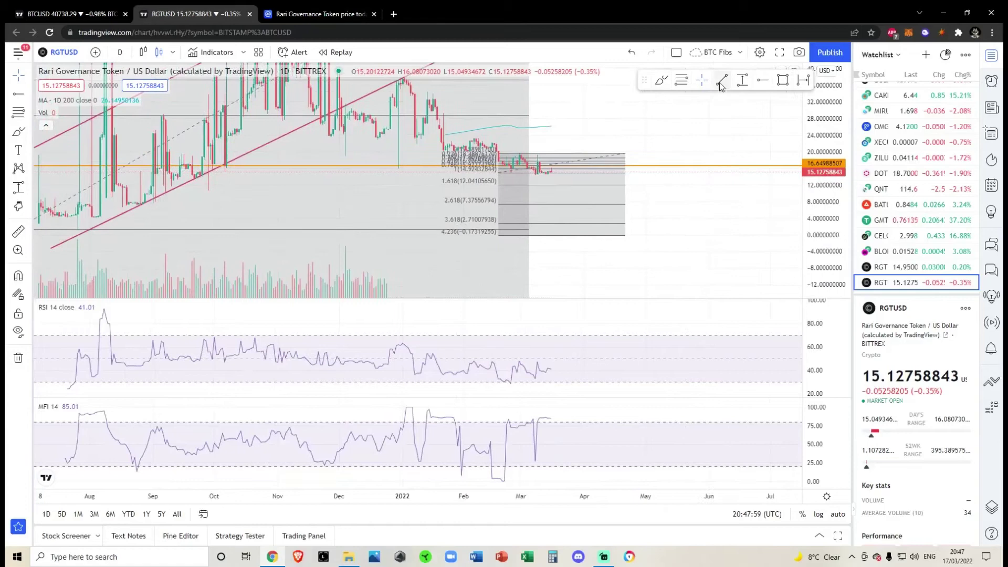
click(445, 185)
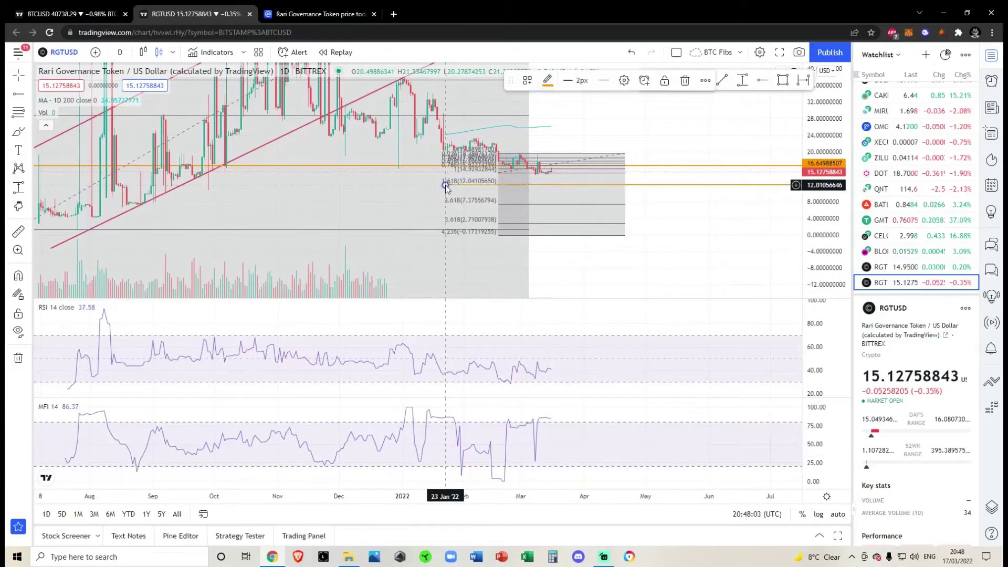
scroll(647, 272, up, 3)
mouse_move(823, 220)
mouse_down()
mouse_move(826, 239)
mouse_move(822, 214)
mouse_up()
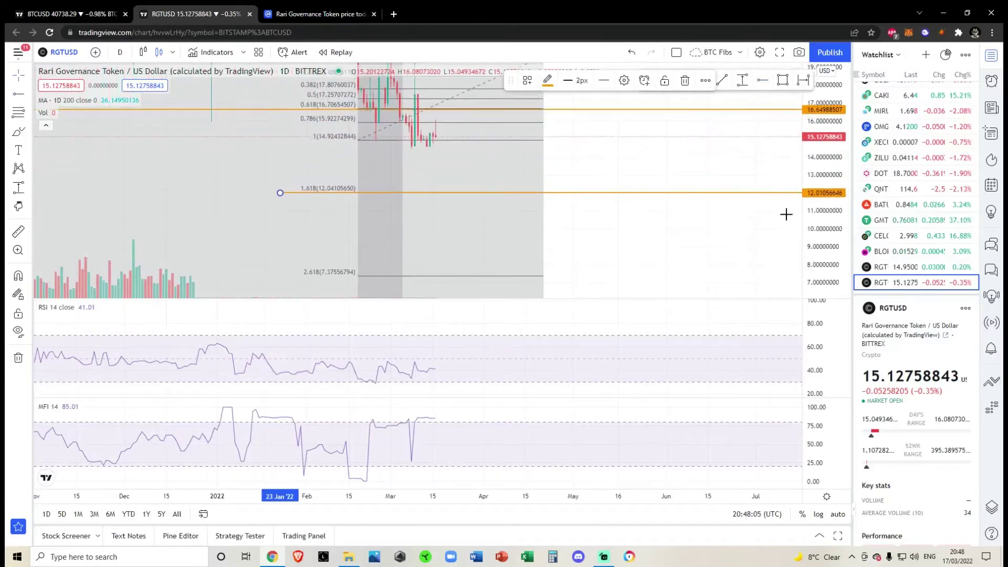
Step: Measure the price range from about 15.10 beside the latest candle down to the 1.618-level ray, and delete the measurement
drag(677, 148, 751, 201)
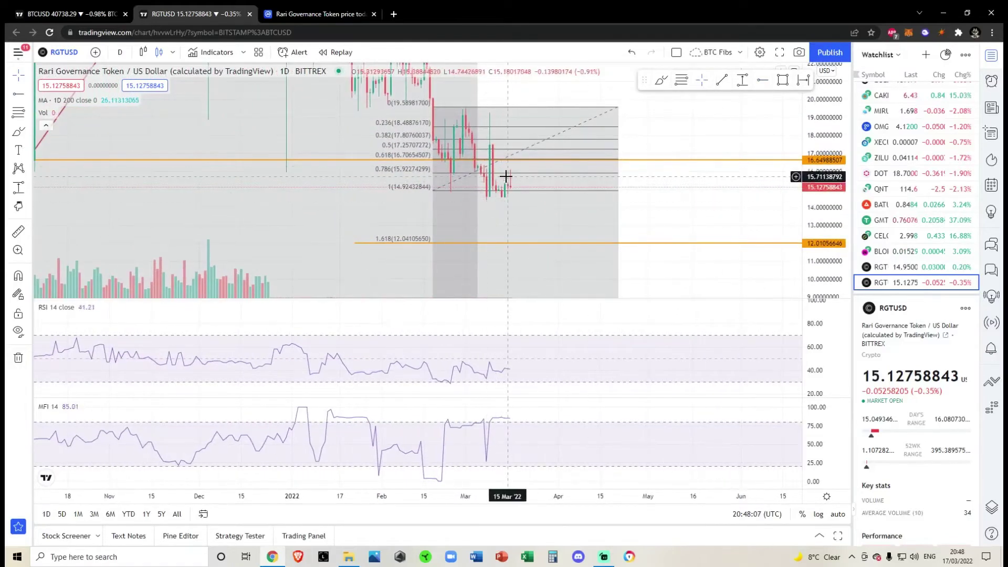
click(743, 84)
click(519, 188)
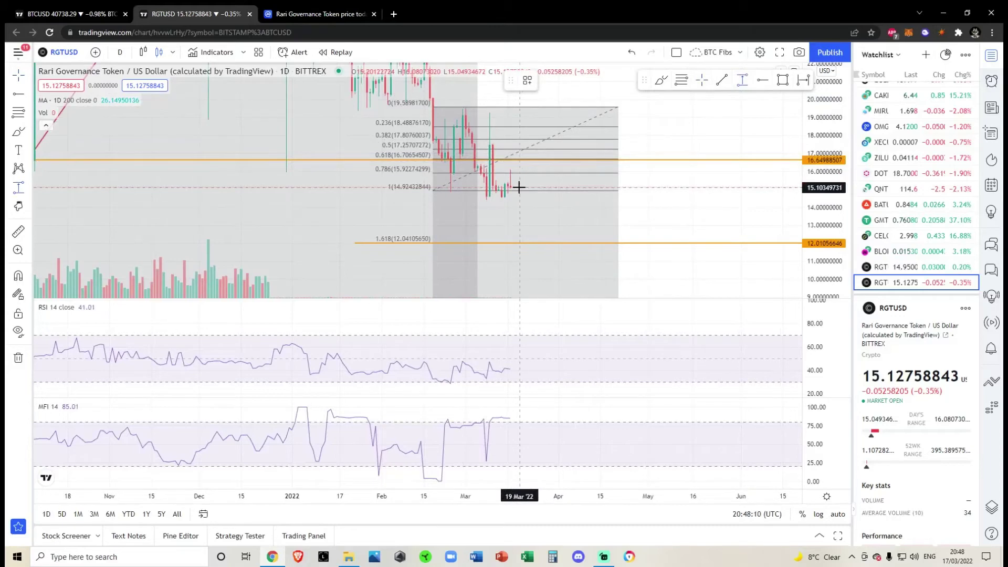
click(564, 242)
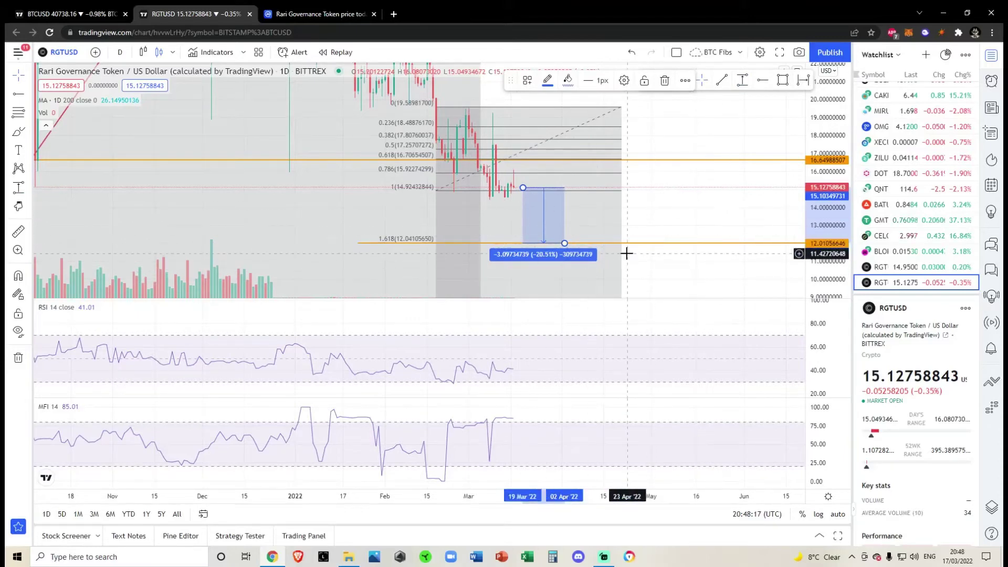
key(Delete)
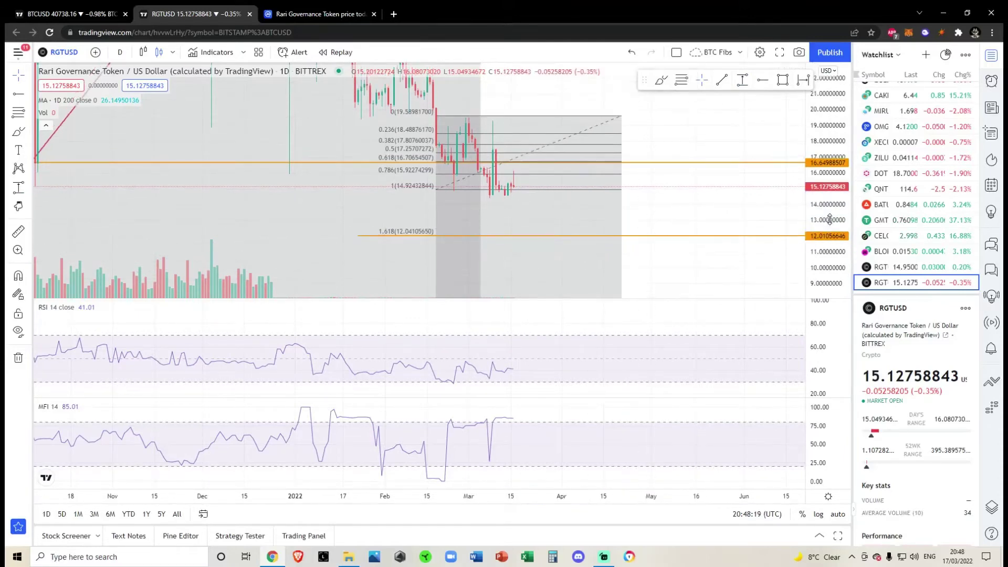
scroll(829, 219, down, 1)
scroll(715, 187, down, 2)
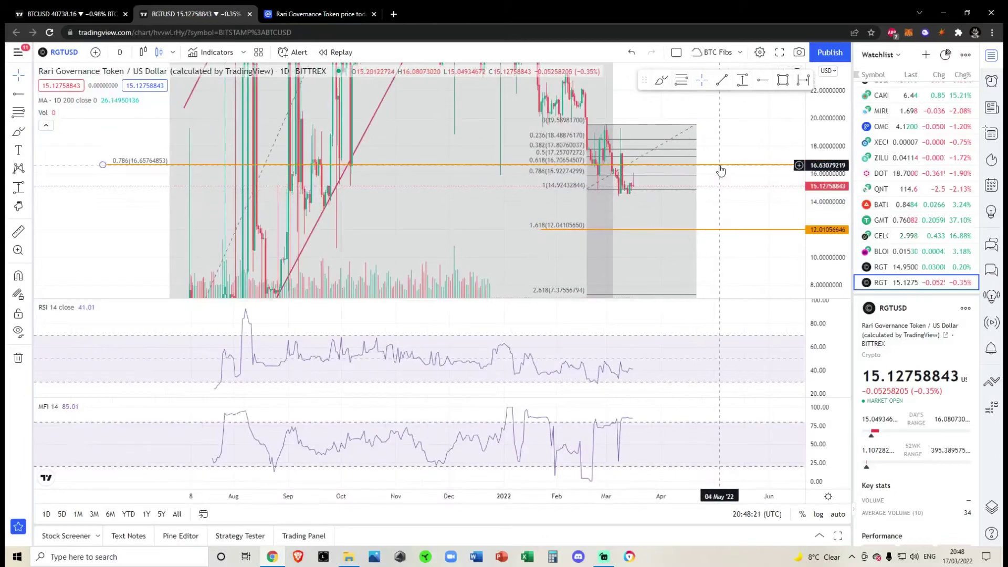
Step: On the BTCUSD chart, brush a projected path from a retest near 41,500 at the descending red trendline up to about 51,000
click(68, 13)
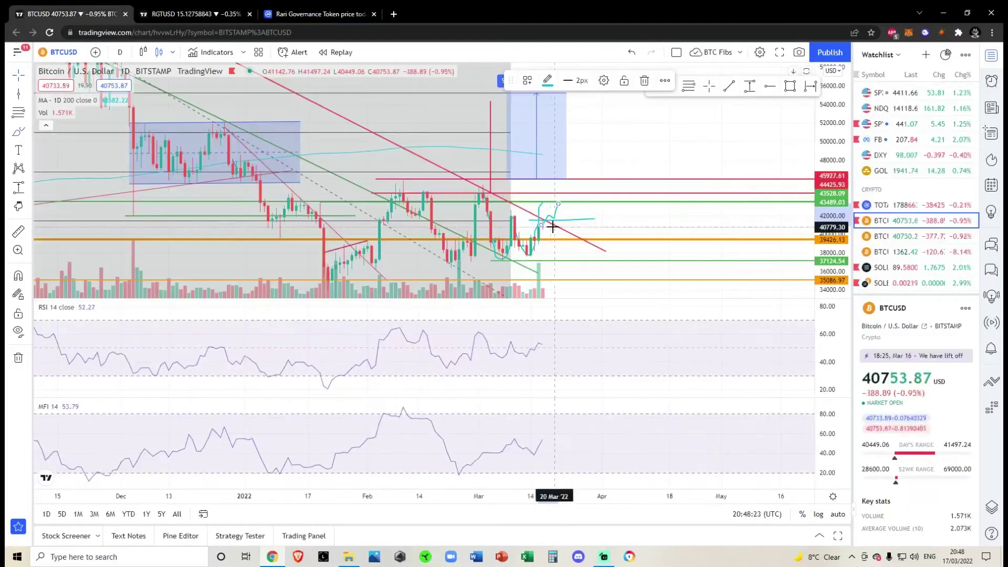
drag(626, 134, 632, 128)
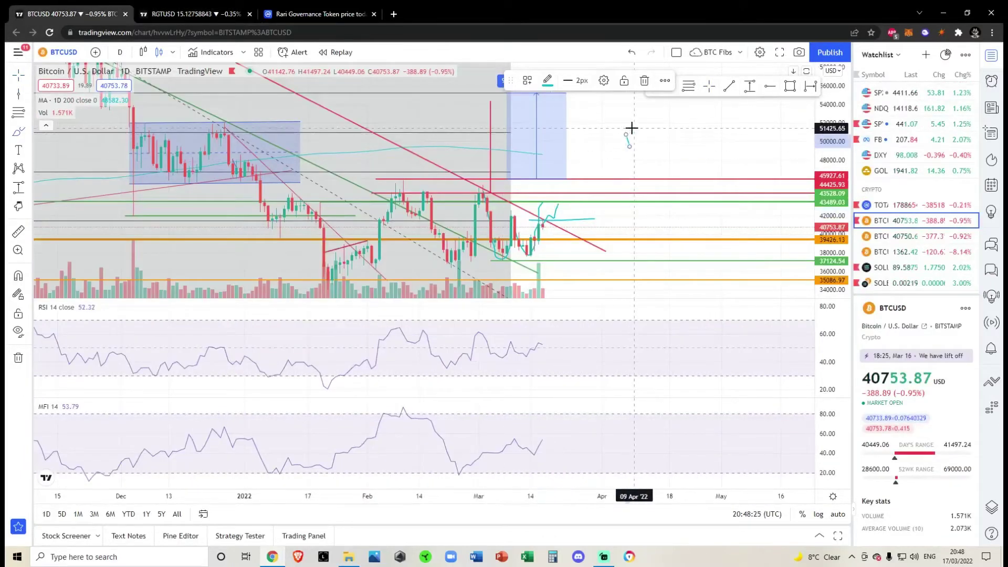
key(Delete)
drag(540, 225, 547, 216)
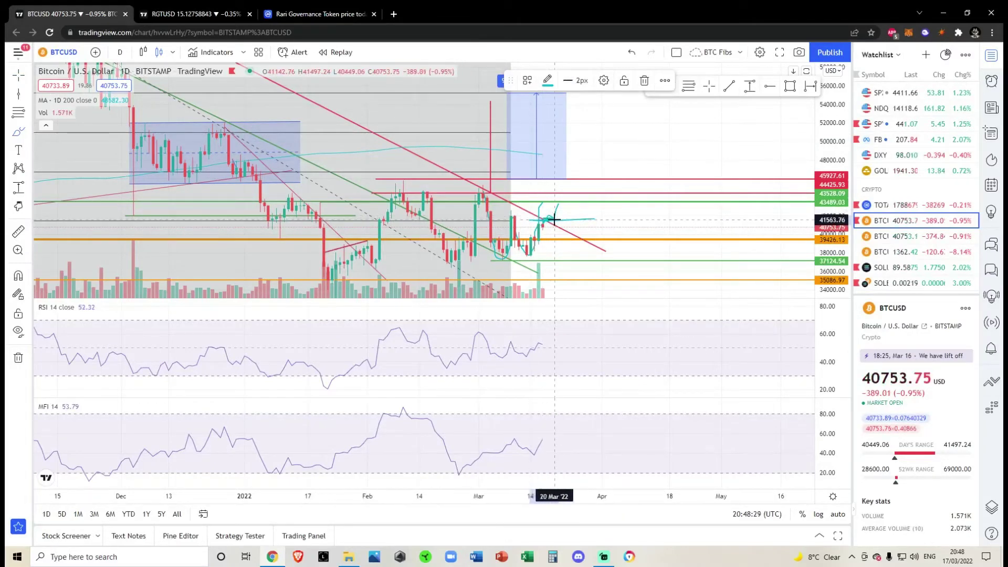
drag(585, 168, 598, 129)
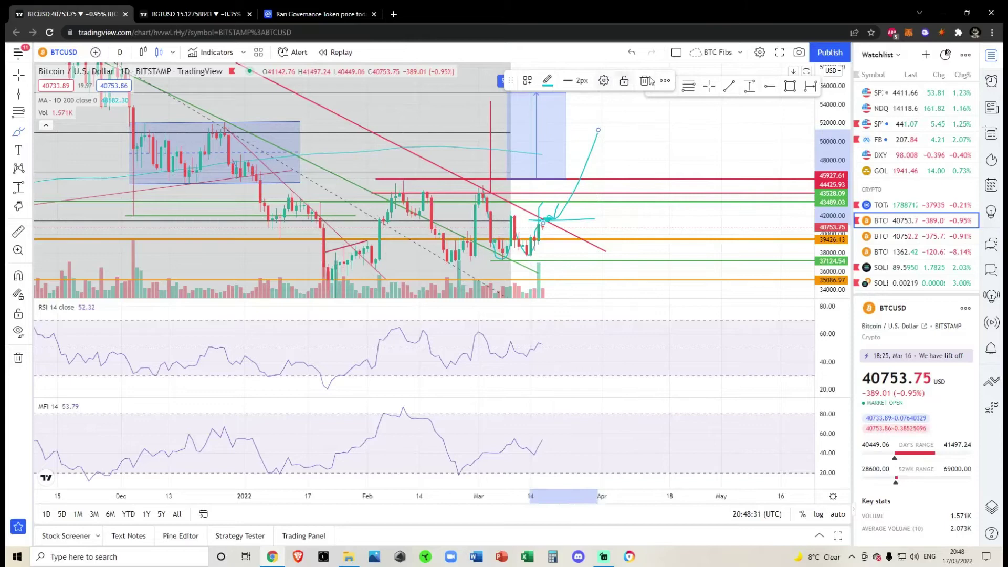
Step: Examine the BTCUSD price around the descending red trendline, the brushed path and the nearby horizontal levels
scroll(698, 189, down, 5)
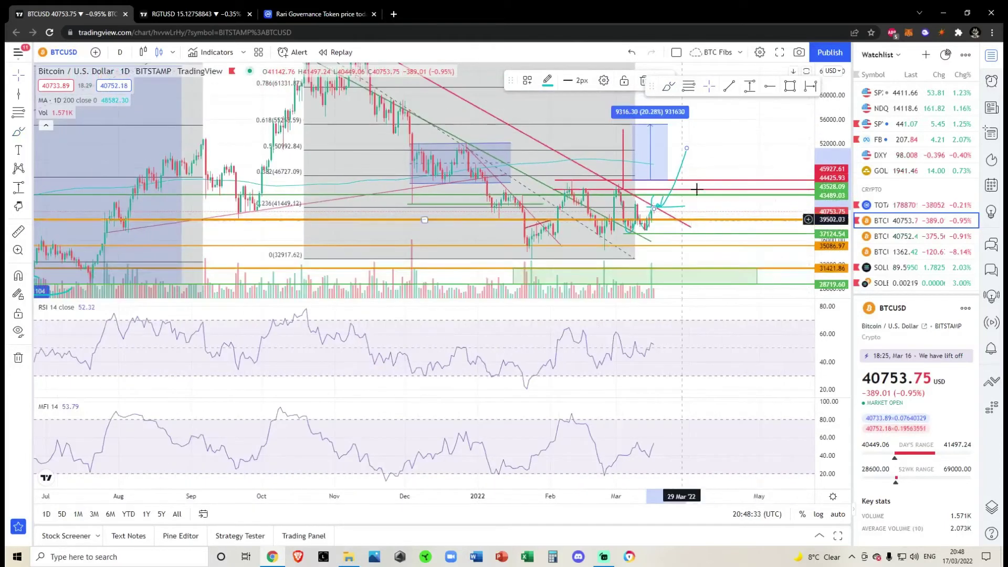
drag(750, 194, 726, 166)
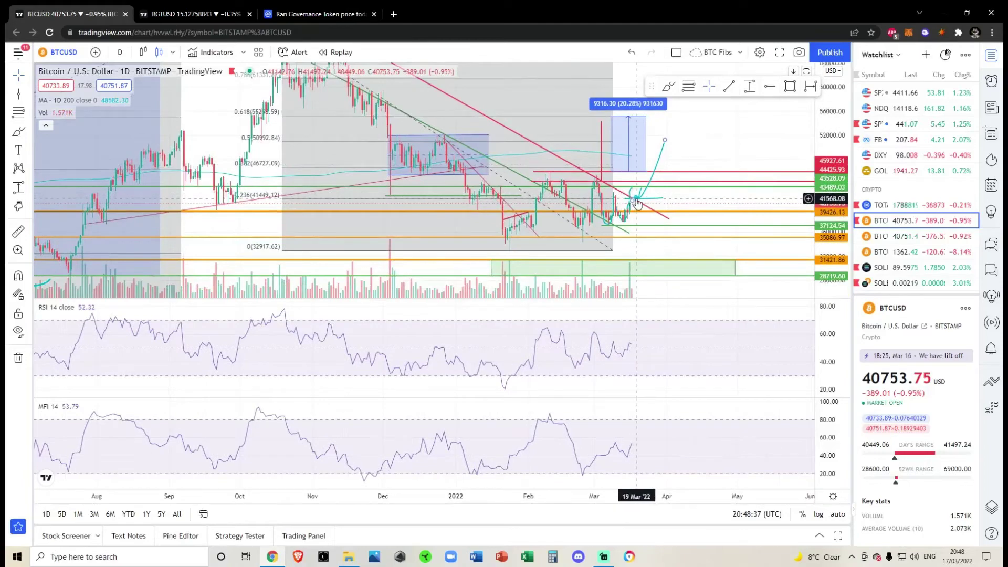
scroll(637, 202, up, 5)
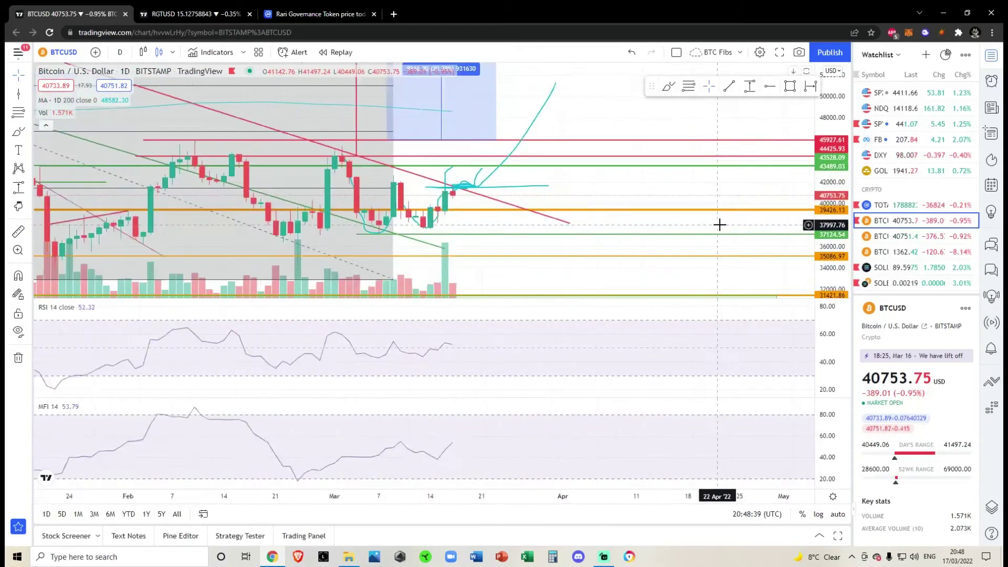
scroll(719, 225, up, 1)
drag(647, 192, 751, 193)
drag(843, 255, 844, 230)
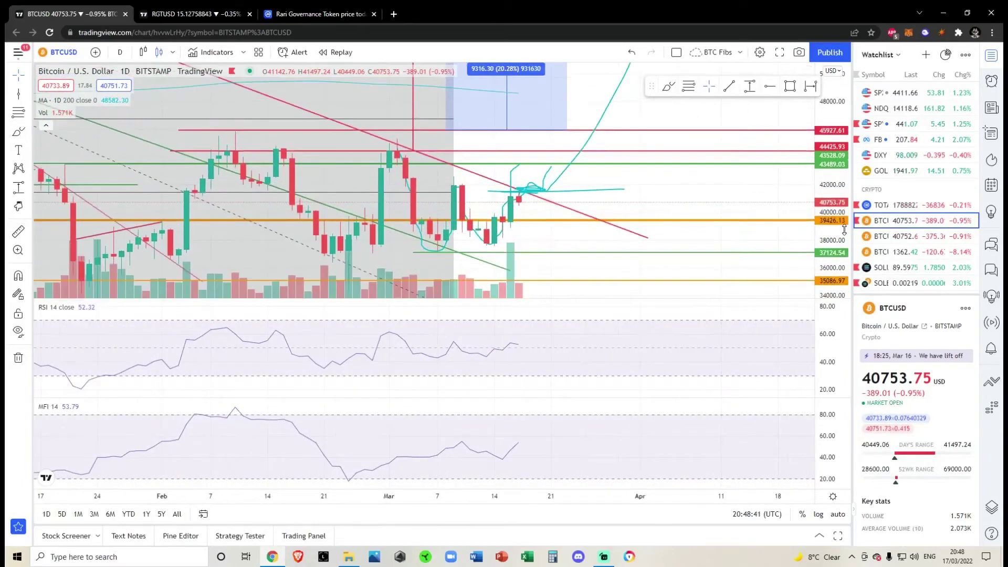
drag(568, 207, 590, 206)
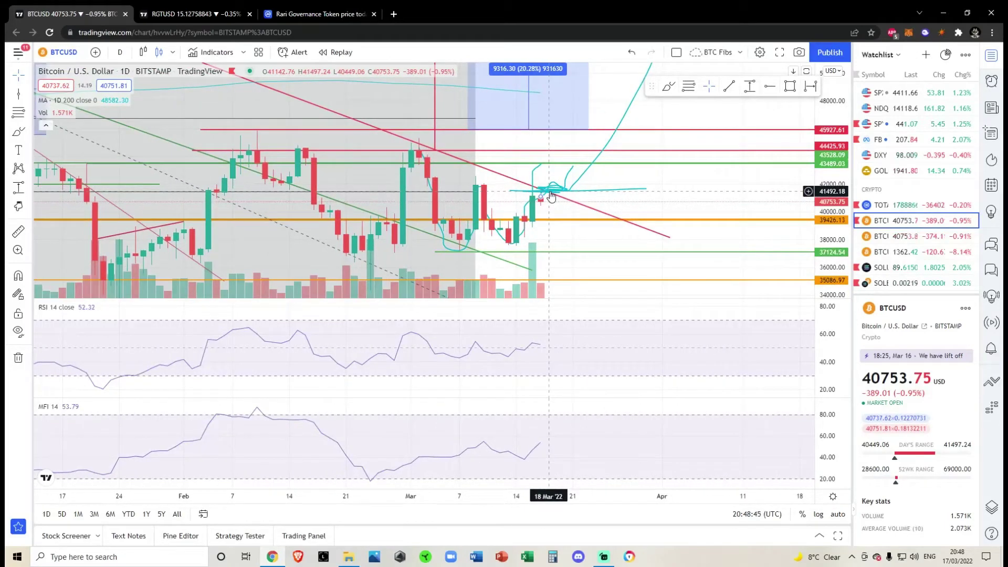
Step: Review the Rari Governance Token's price chart and market statistics on CoinMarketCap and return to the RGTUSD chart
click(216, 10)
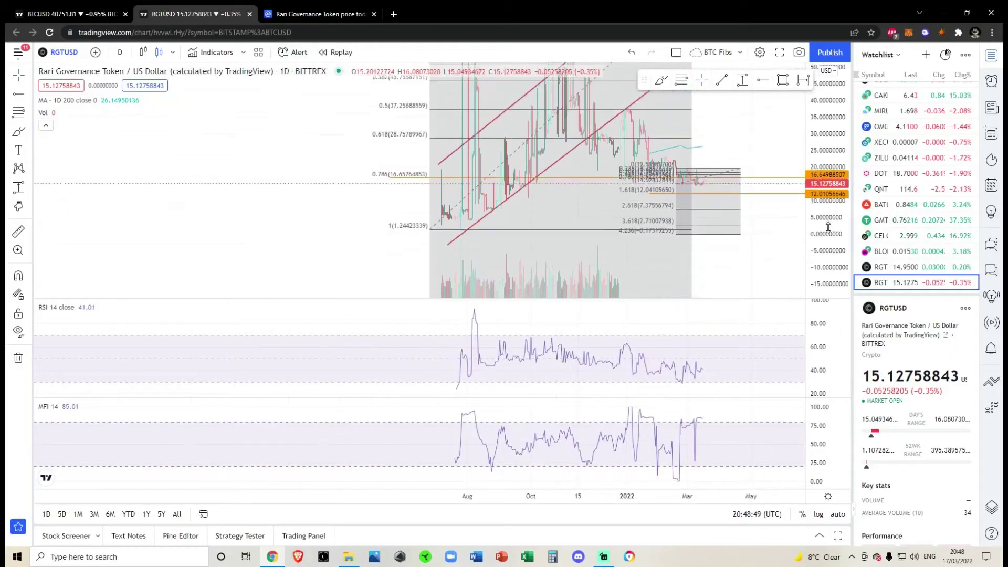
click(320, 14)
scroll(589, 295, down, 1)
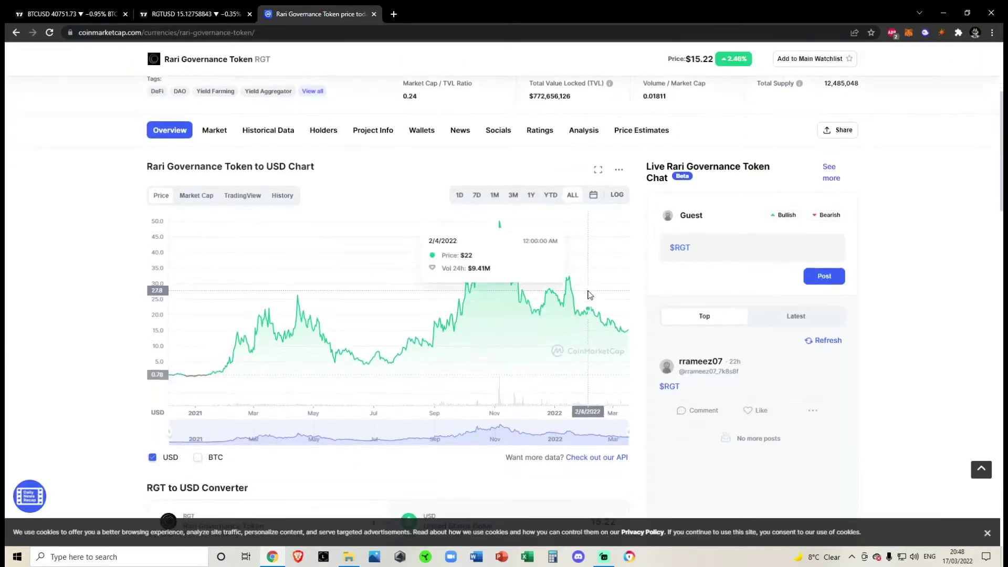
scroll(415, 320, up, 3)
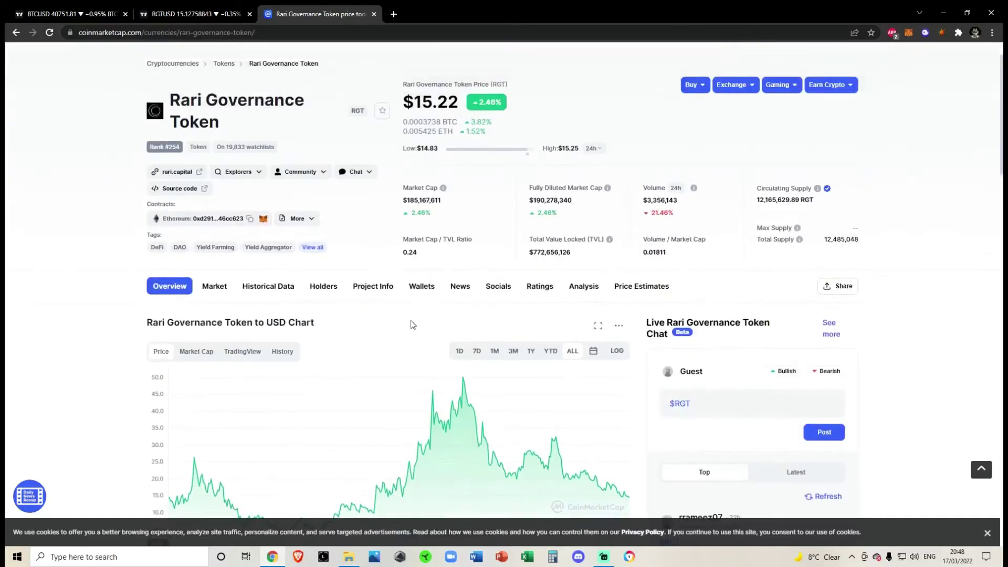
click(190, 9)
scroll(621, 249, up, 7)
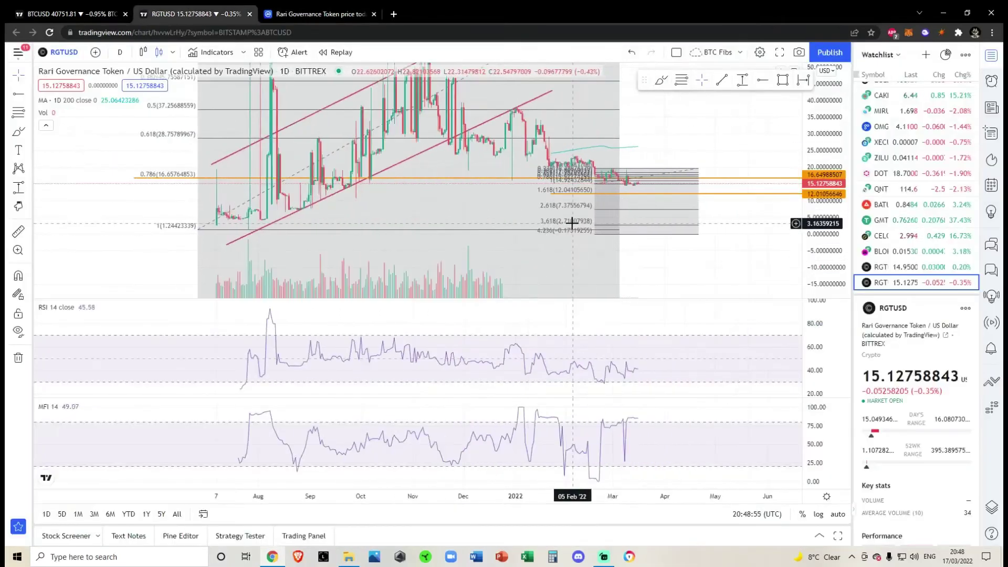
Step: Examine the latest RGTUSD candles against the horizontal ray at the 1.618 level and the lower Fibonacci extension levels
drag(818, 222, 803, 257)
scroll(745, 236, up, 3)
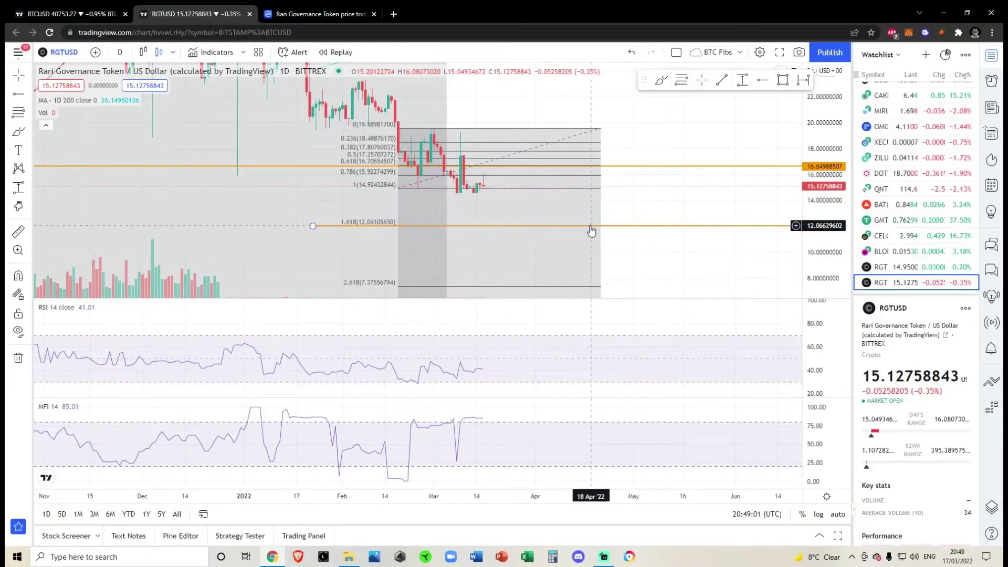
scroll(591, 229, down, 5)
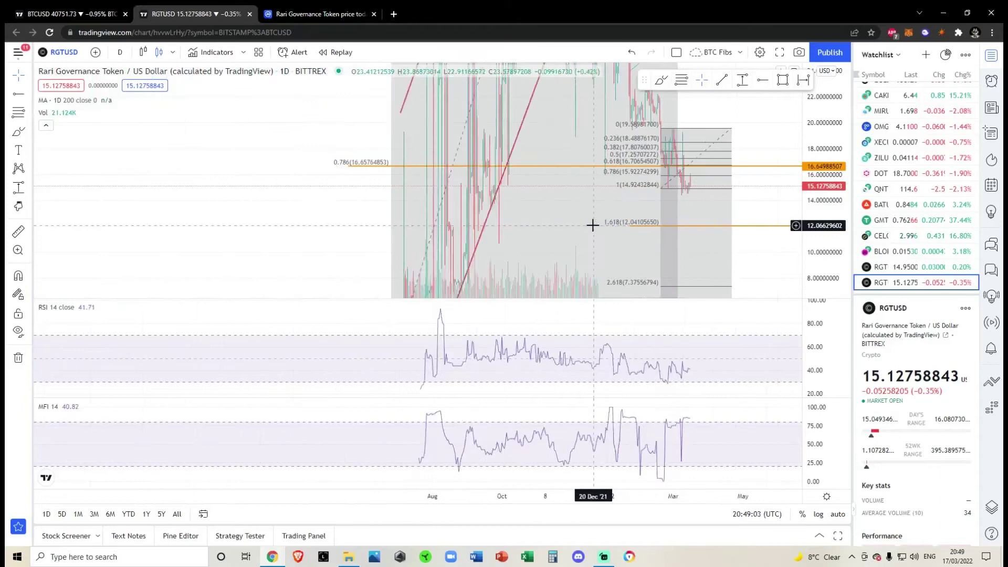
drag(829, 230, 824, 215)
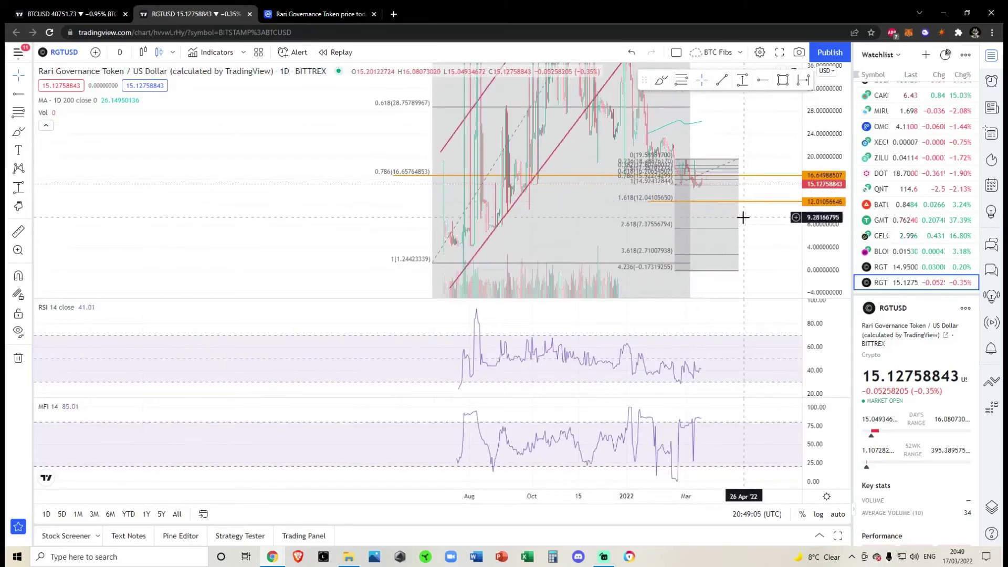
scroll(745, 207, up, 3)
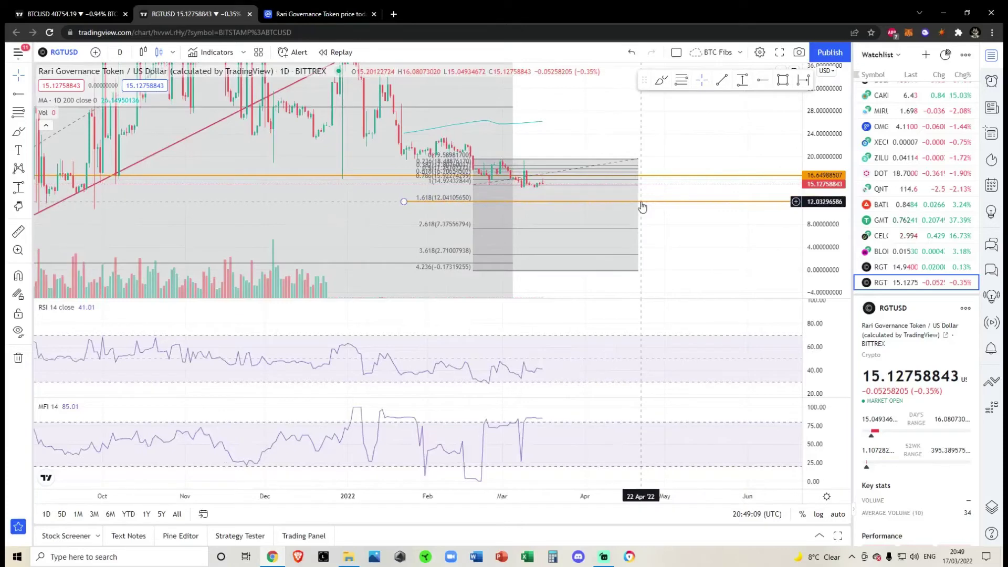
scroll(822, 216, up, 5)
scroll(681, 206, up, 2)
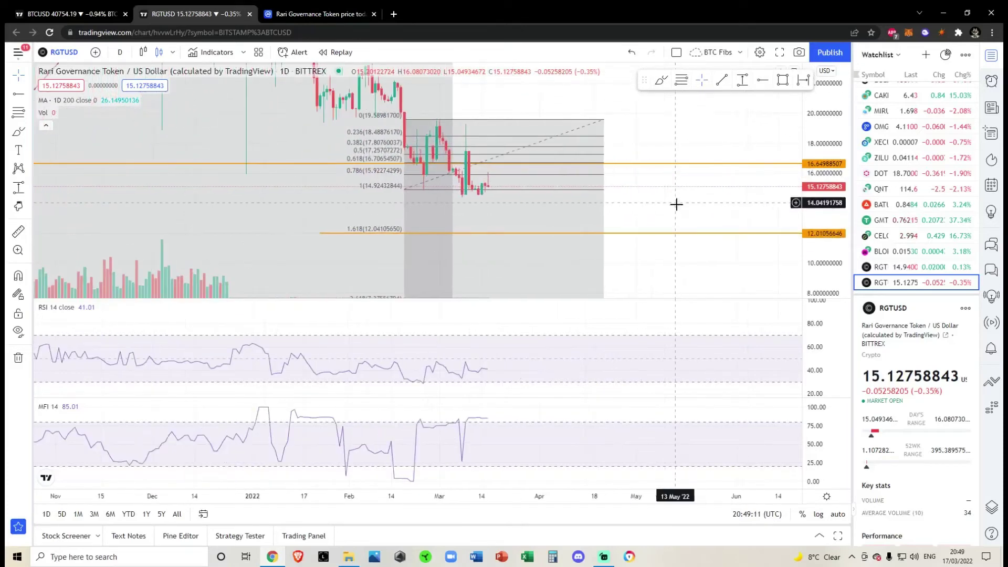
drag(676, 205, 695, 219)
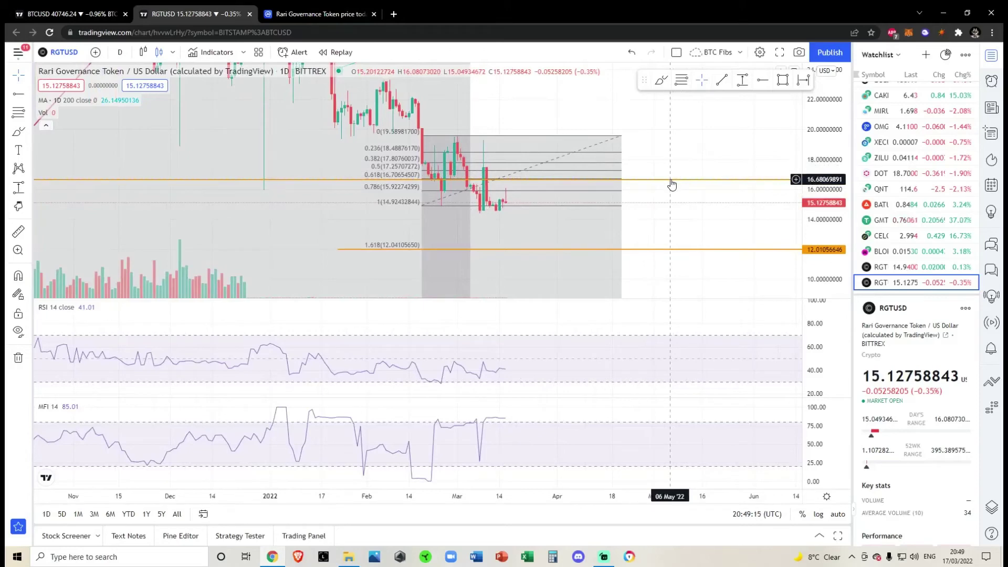
Step: Compare RGTUSD's full history, rising red channel and large Fibonacci retracement with the latest candles below the 0.786-level ray
scroll(671, 184, down, 5)
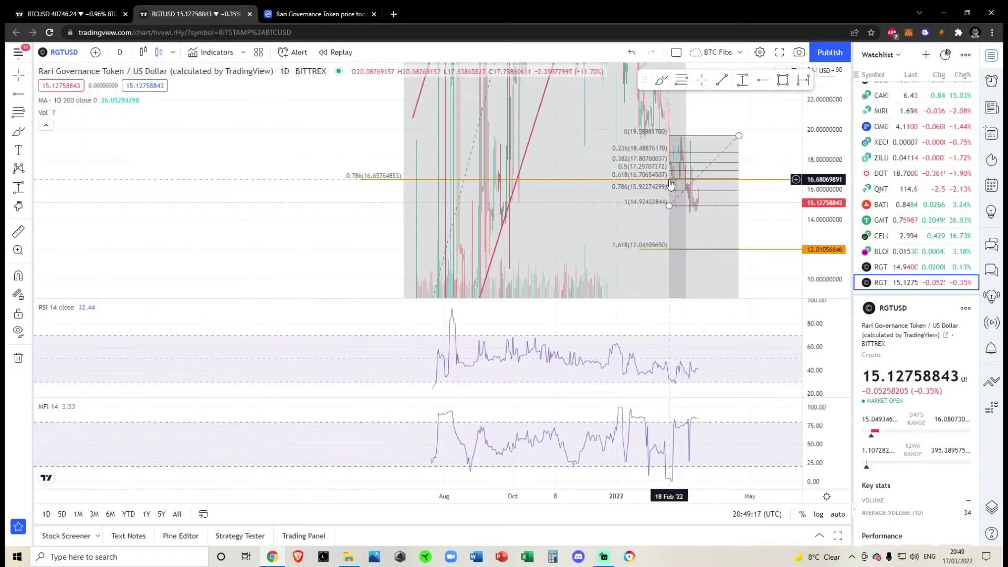
drag(824, 179, 829, 224)
drag(763, 131, 760, 171)
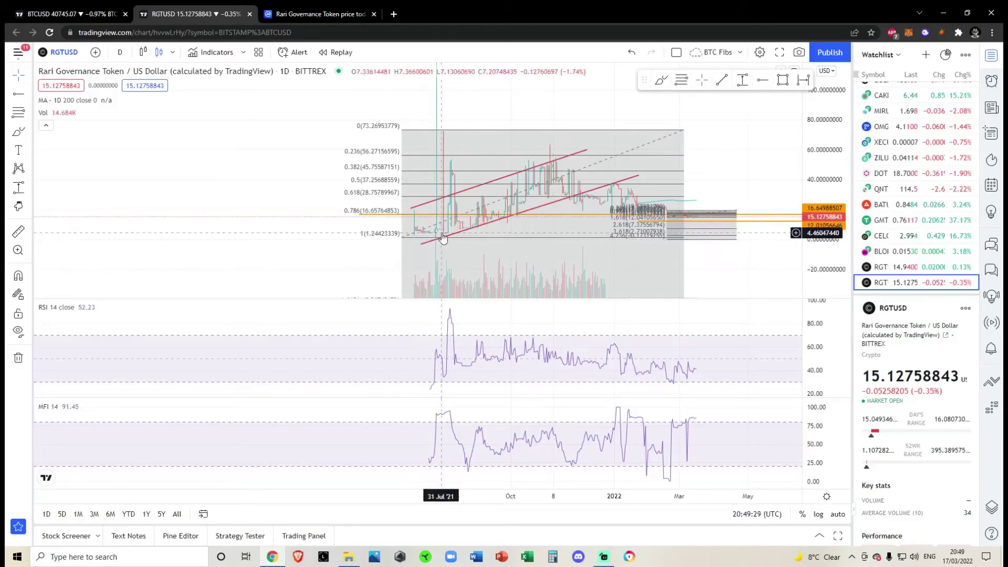
scroll(447, 227, up, 3)
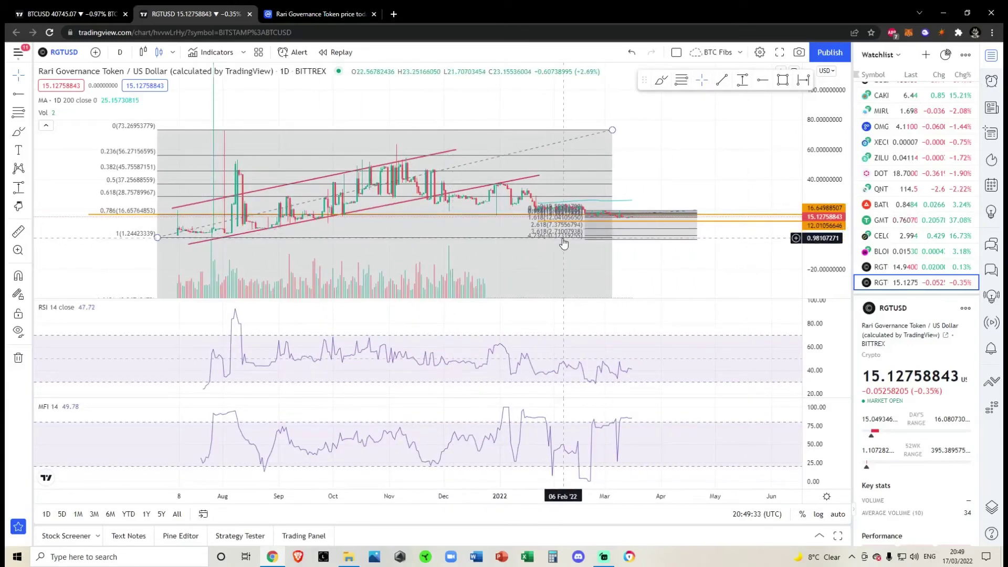
scroll(578, 250, up, 5)
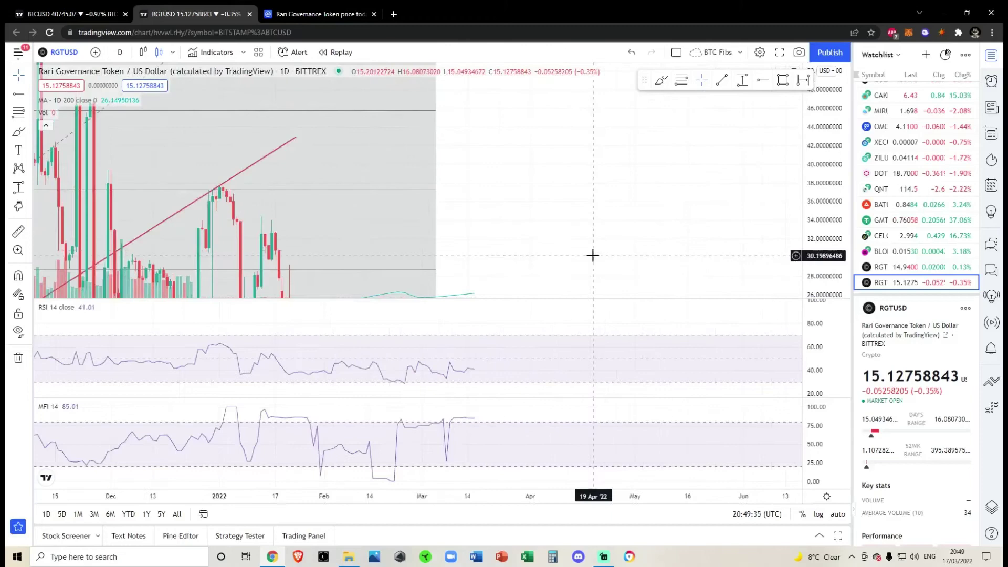
drag(592, 255, 623, 63)
drag(722, 180, 742, 171)
drag(819, 236, 819, 202)
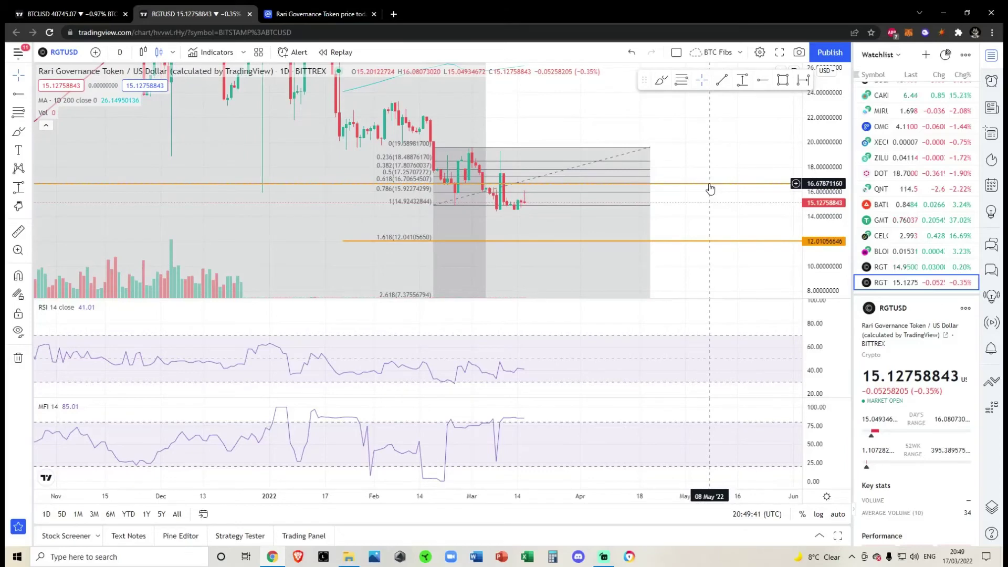
scroll(710, 189, up, 5)
drag(556, 233, 742, 239)
drag(840, 256, 843, 180)
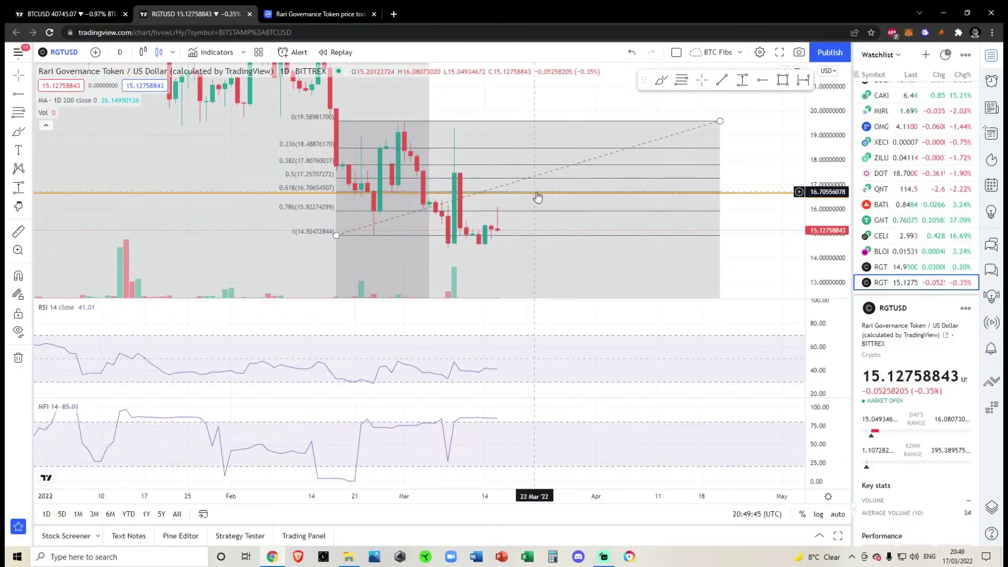
scroll(537, 196, down, 5)
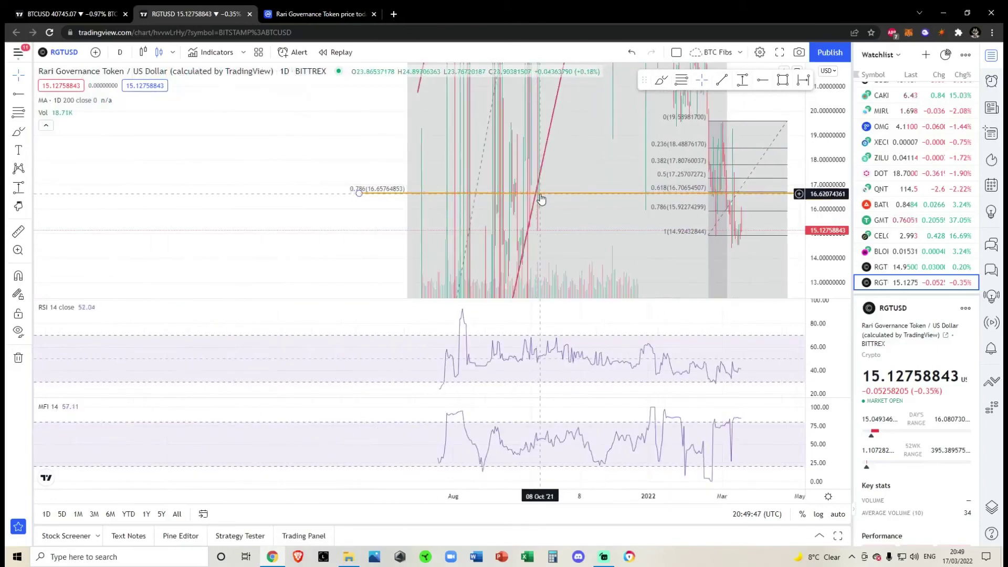
scroll(541, 198, up, 5)
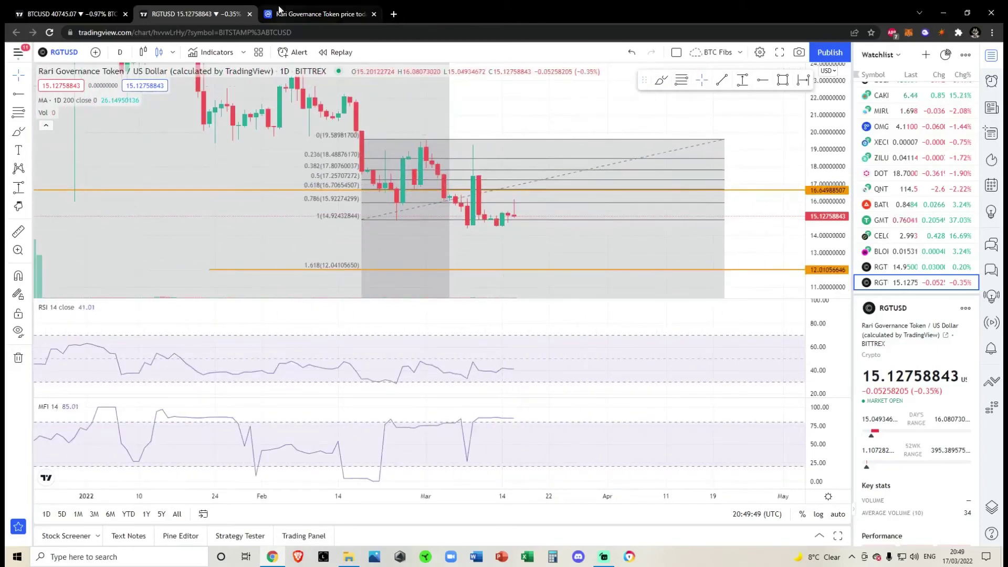
Step: Examine the broken rising channel and the price's position between the two horizontal rays across the whole RGTUSD history
click(280, 11)
click(194, 14)
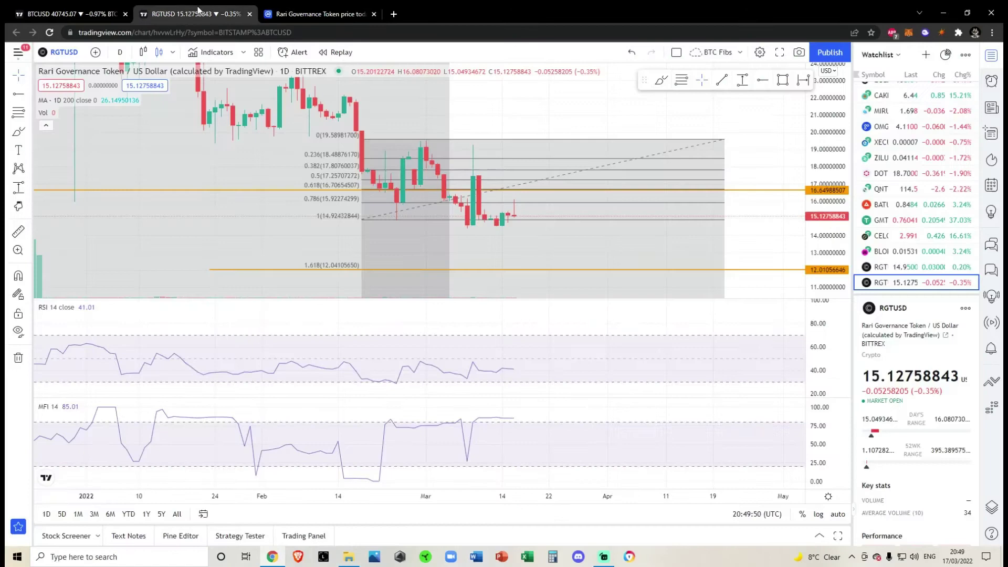
scroll(787, 210, down, 3)
scroll(747, 231, down, 5)
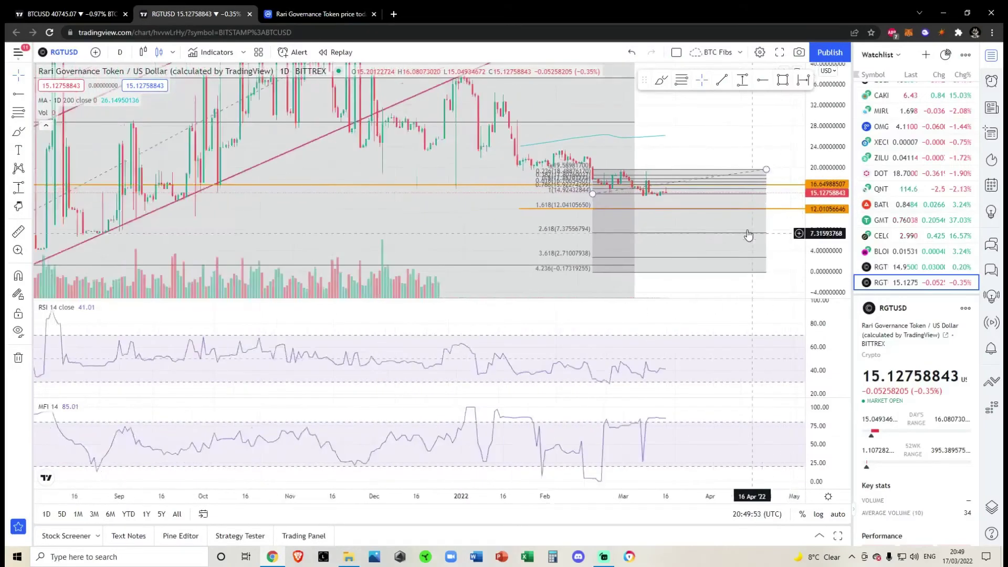
drag(782, 127, 699, 178)
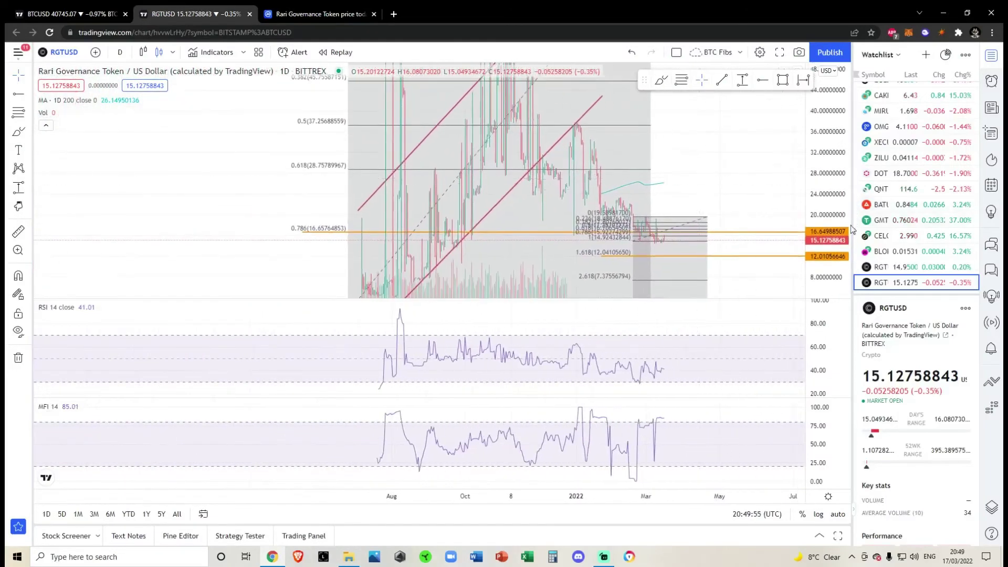
scroll(848, 227, down, 4)
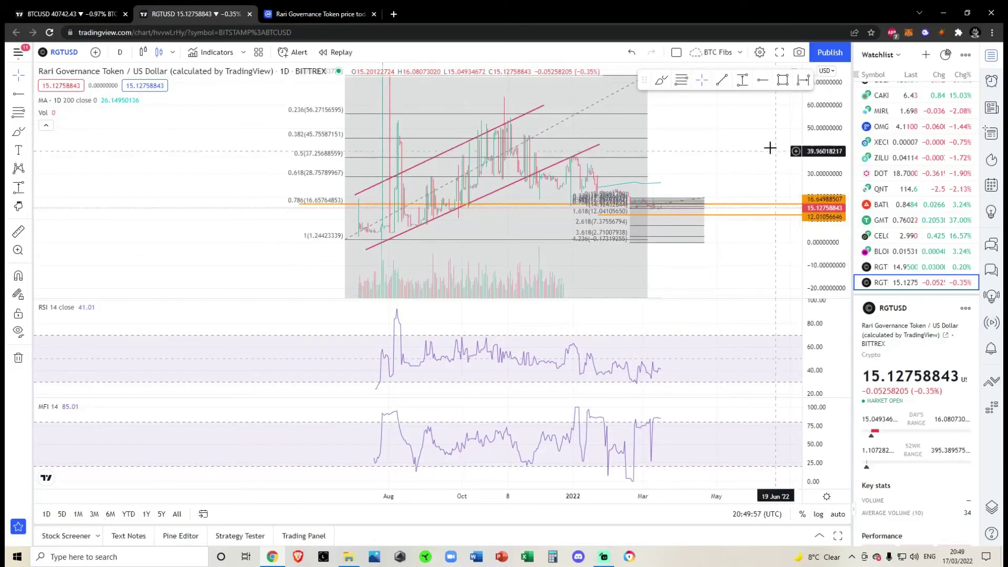
drag(769, 148, 689, 87)
drag(746, 179, 730, 135)
Step: Measure the price range from about 15.11 beside the latest candle up to the large retracement's 0.786-level ray, and delete the measurement
scroll(826, 226, up, 4)
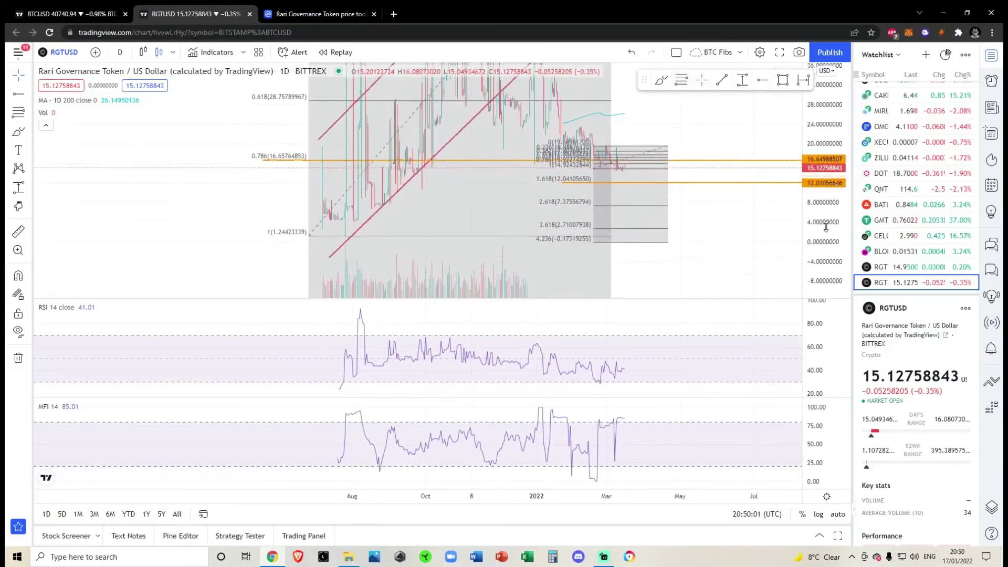
scroll(826, 227, up, 3)
scroll(765, 238, up, 7)
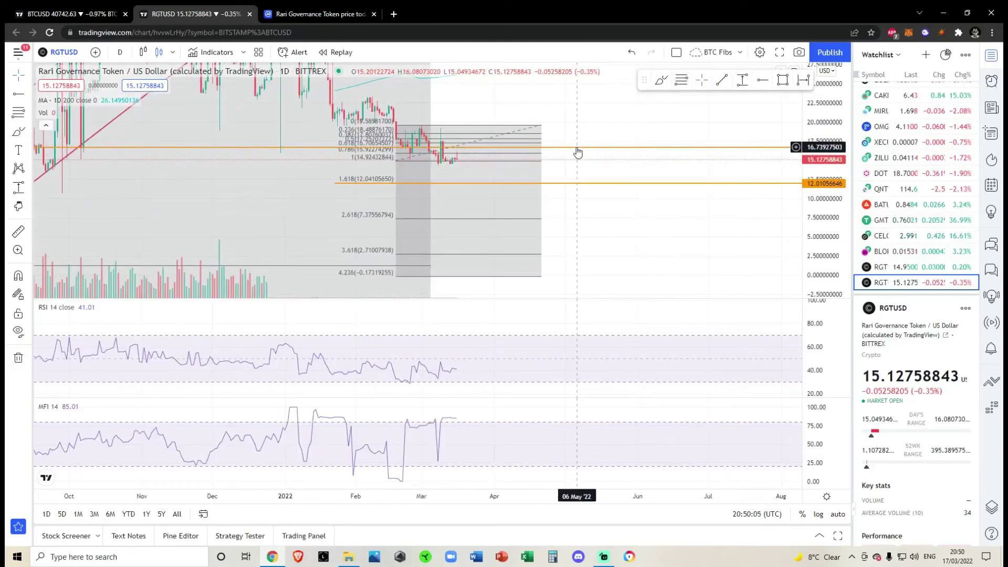
drag(480, 162, 505, 169)
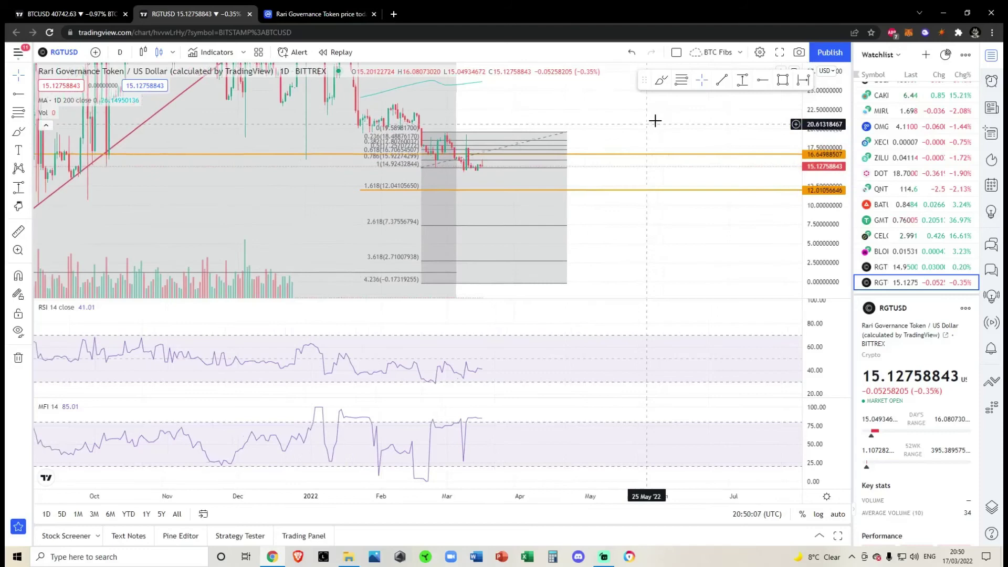
click(505, 167)
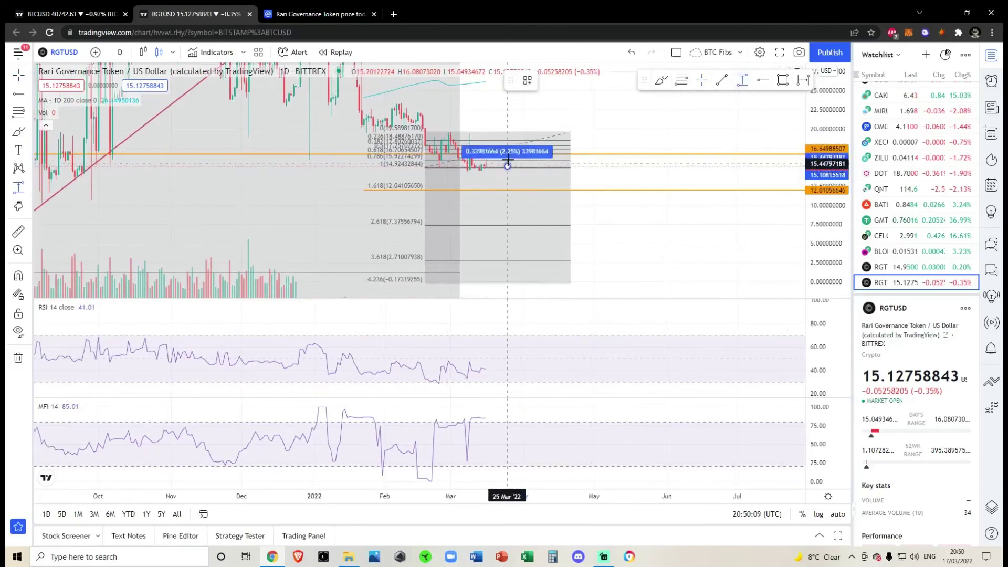
click(514, 156)
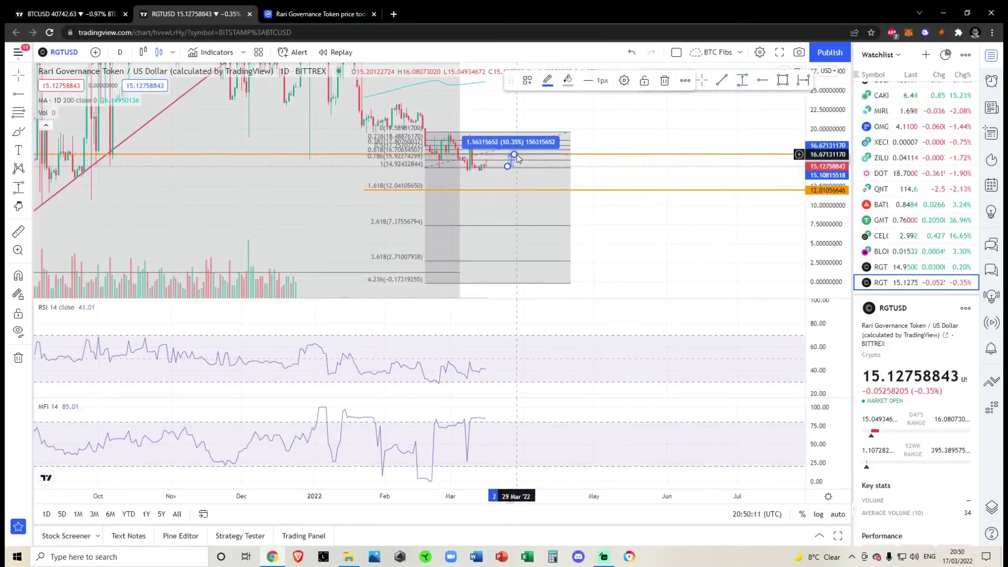
key(Delete)
Step: Examine past RGTUSD price reactions along the 0.786-level ray and compare them with the latest candles inside the small Fibonacci retracement
drag(516, 160, 536, 180)
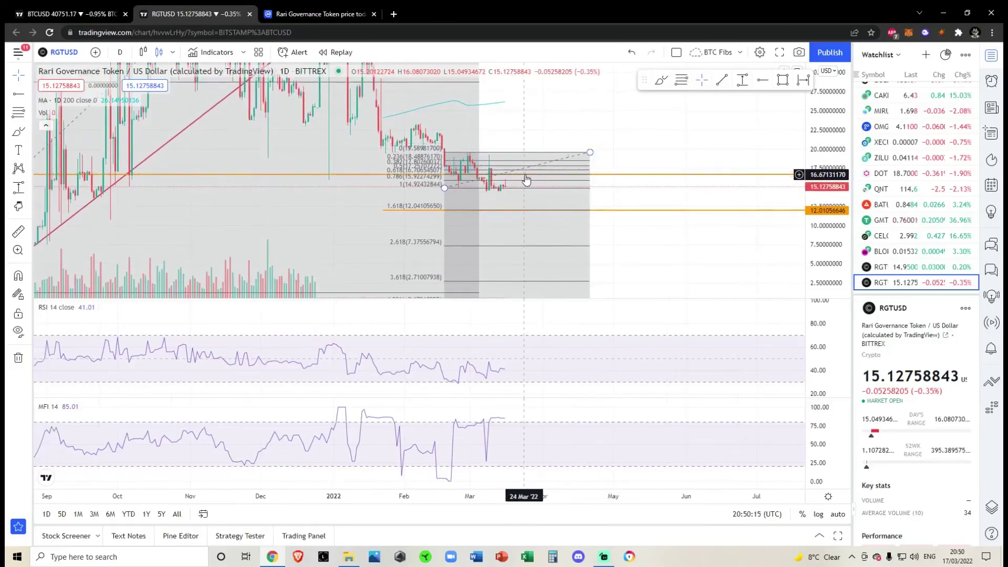
scroll(526, 180, down, 3)
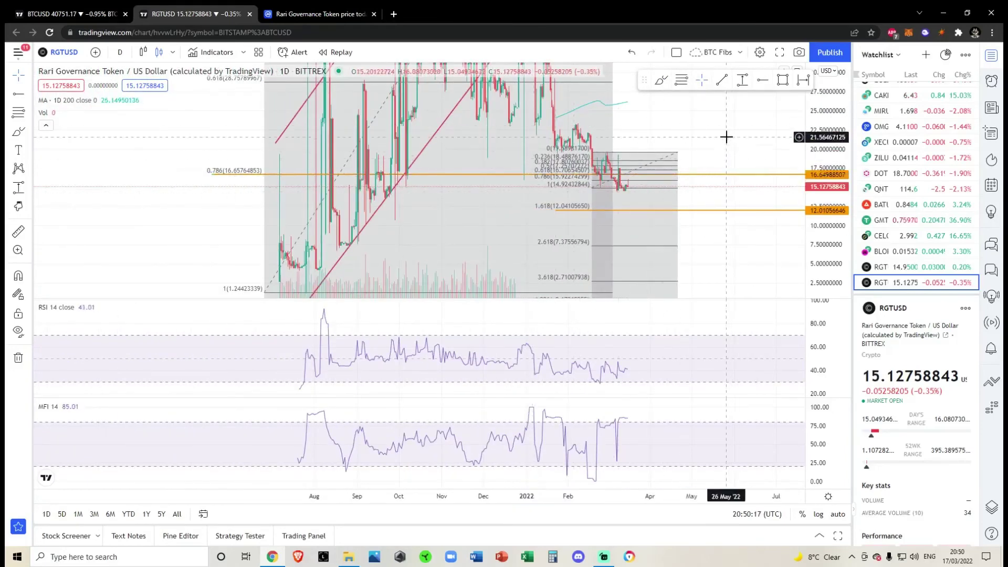
drag(726, 137, 691, 174)
drag(822, 198, 830, 283)
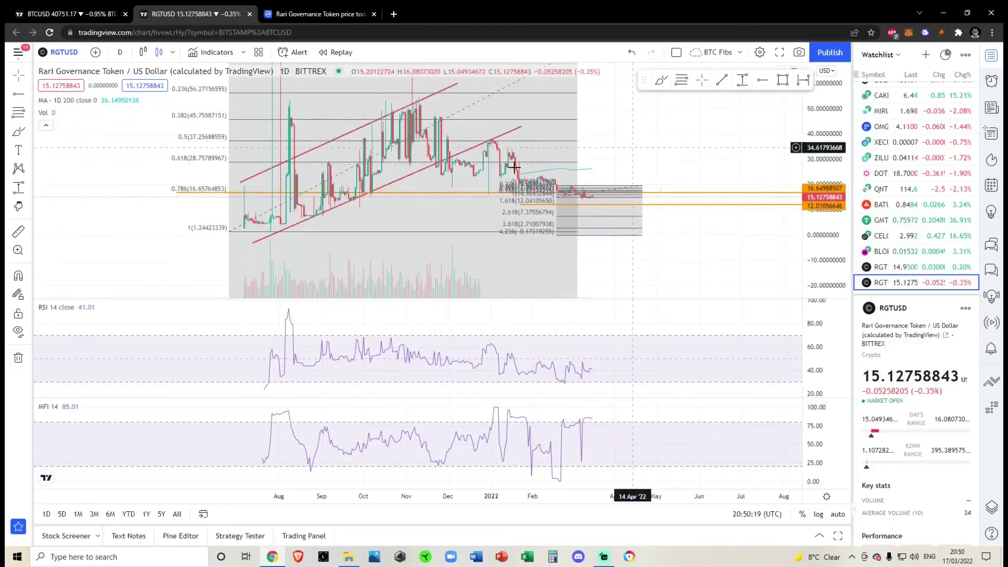
mouse_move(689, 151)
mouse_down()
mouse_move(712, 243)
mouse_move(705, 149)
mouse_up()
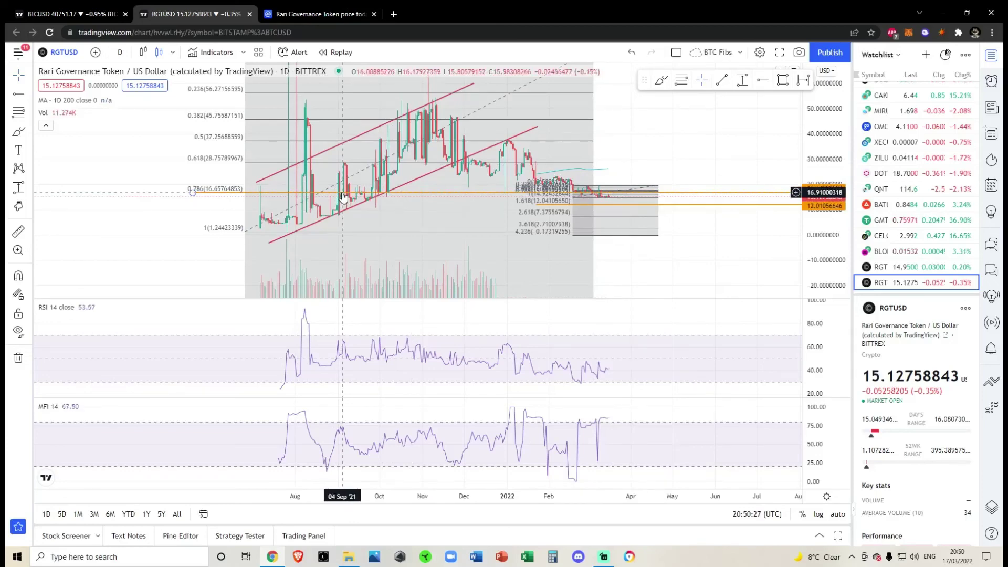
scroll(342, 197, up, 5)
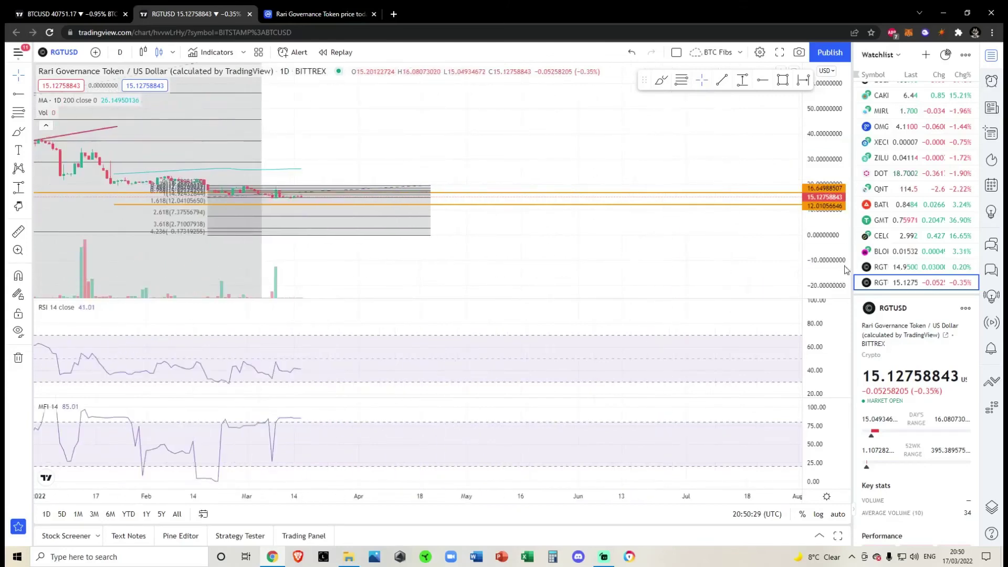
right_click(846, 269)
drag(506, 162, 777, 134)
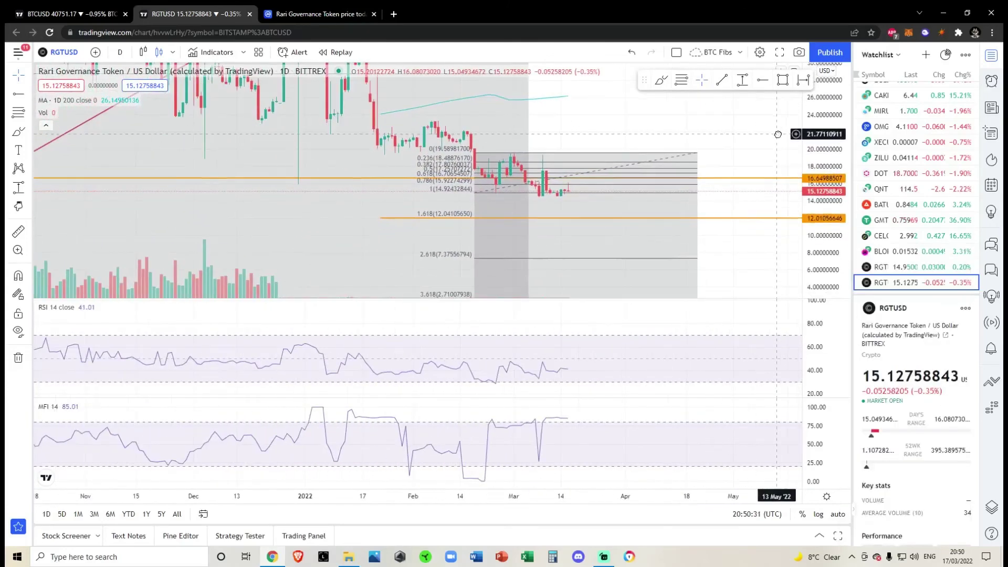
drag(823, 271, 823, 212)
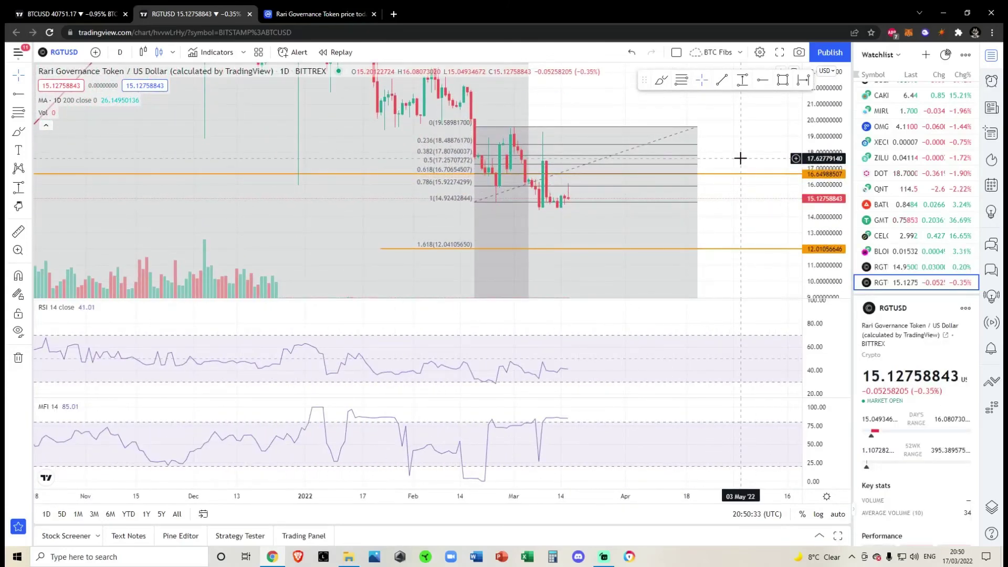